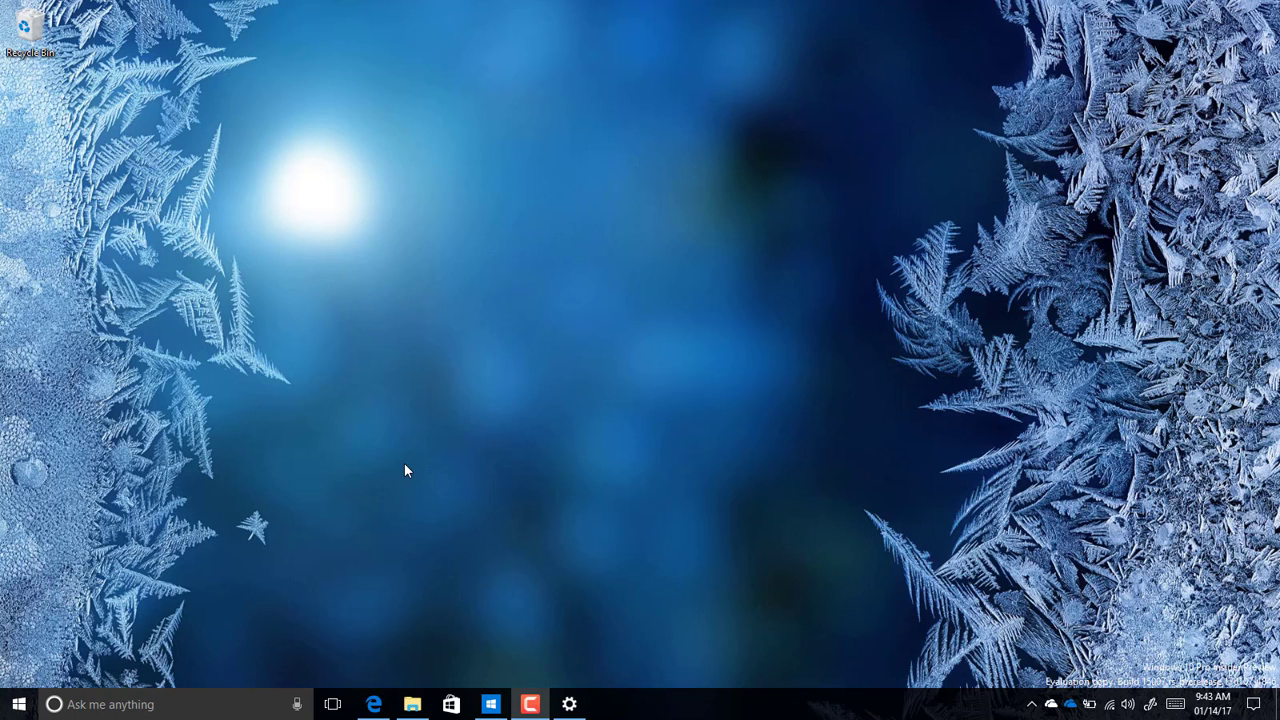
Open the Action Center to view its notifications and quick actions, and close it again
click(1254, 704)
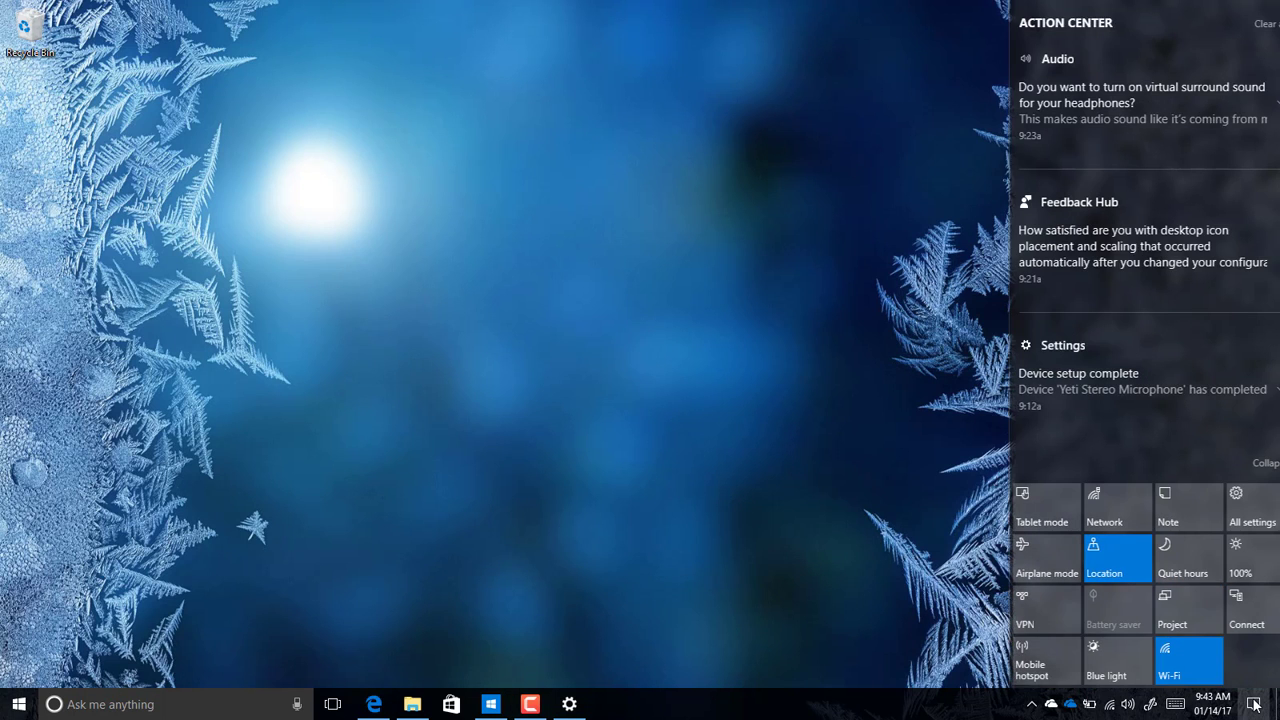
click(838, 353)
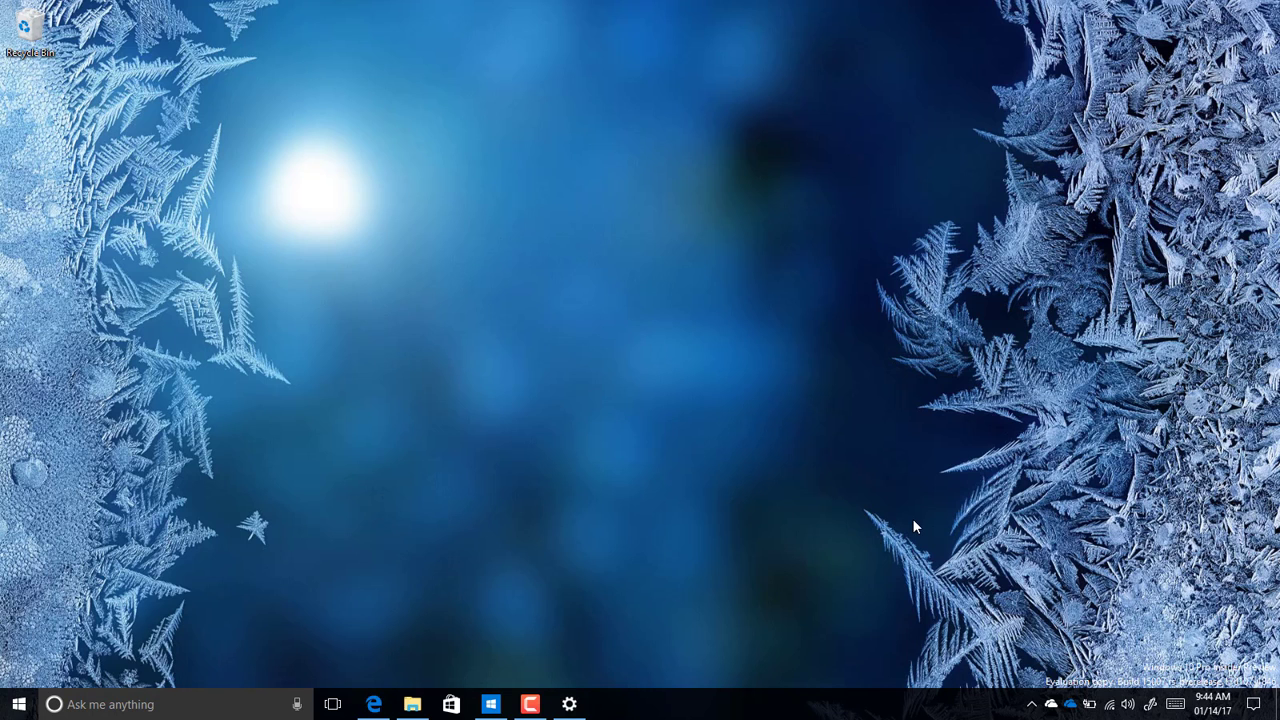
View the Holographic audio and speech options in Windows Settings and return to the Settings home page
click(572, 705)
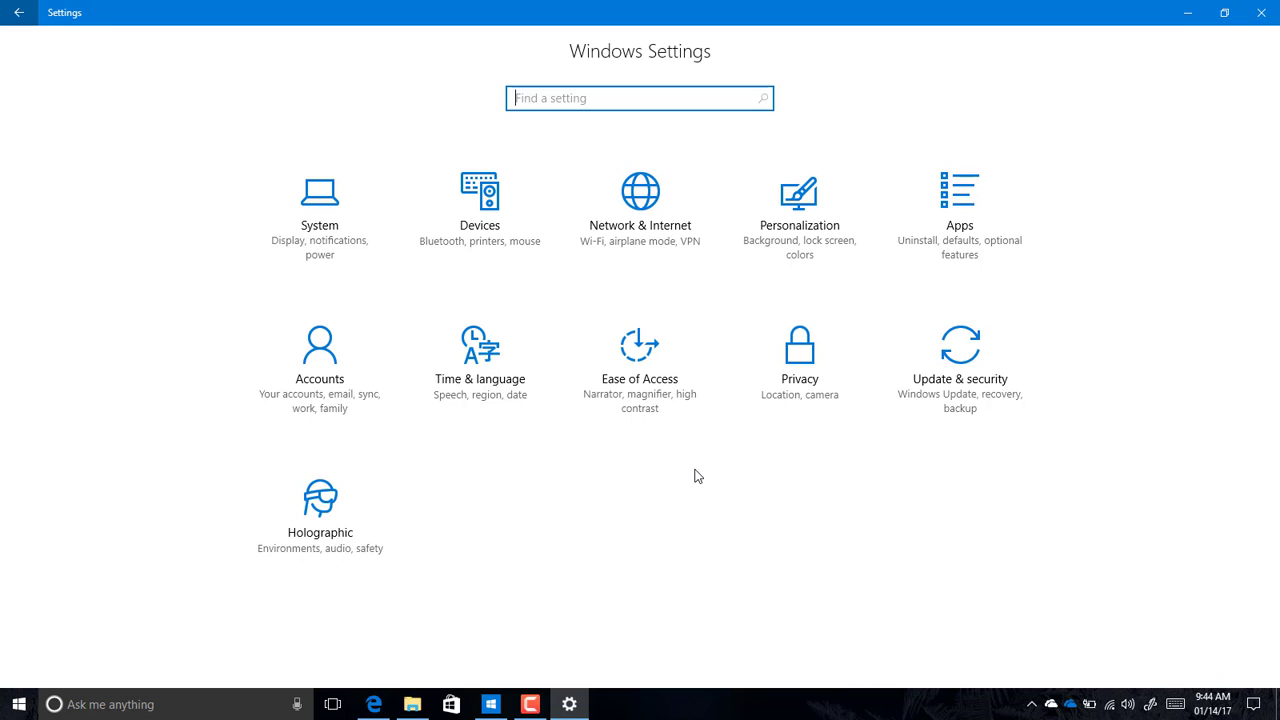
click(333, 504)
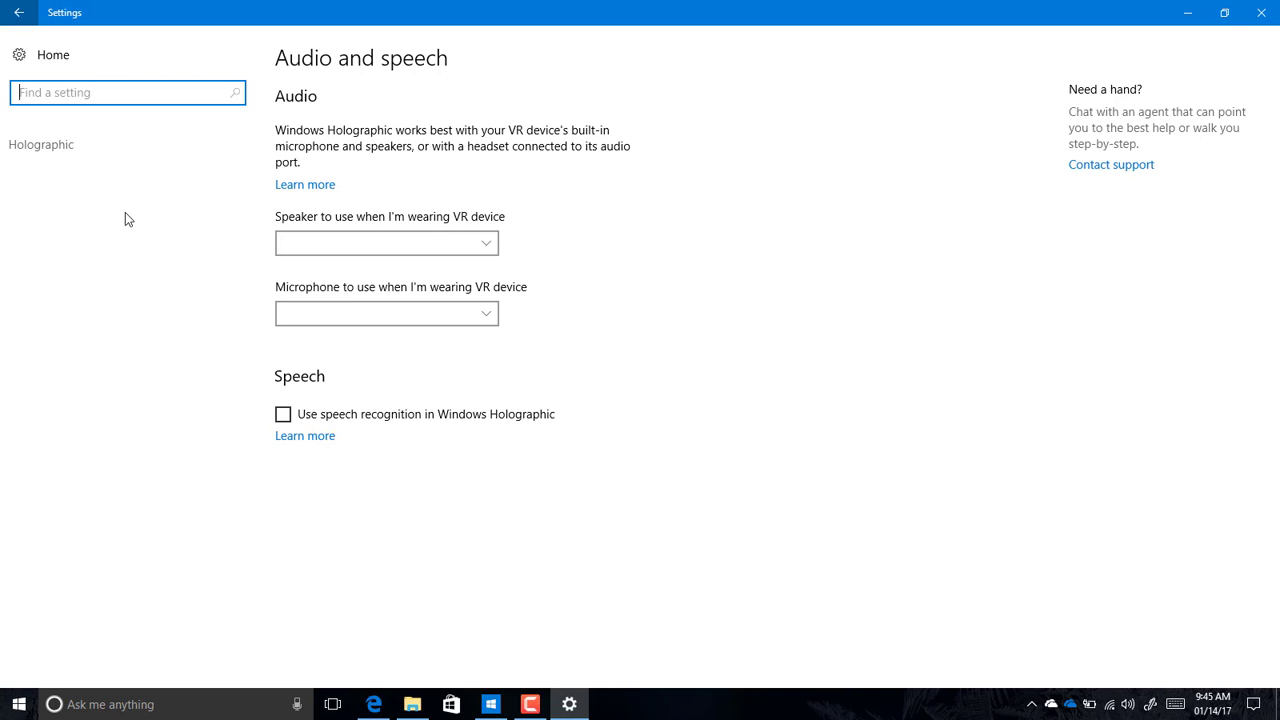
click(19, 13)
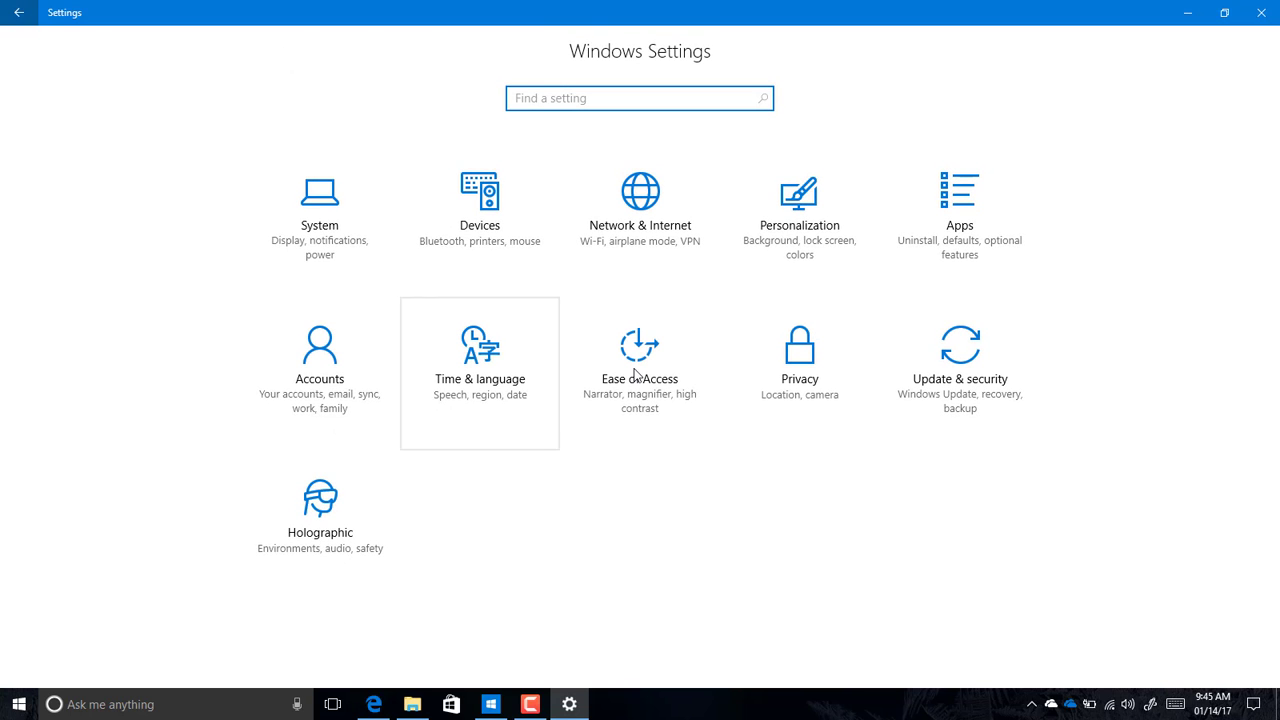
View the available themes in the Personalization settings and minimize the Settings window
click(816, 198)
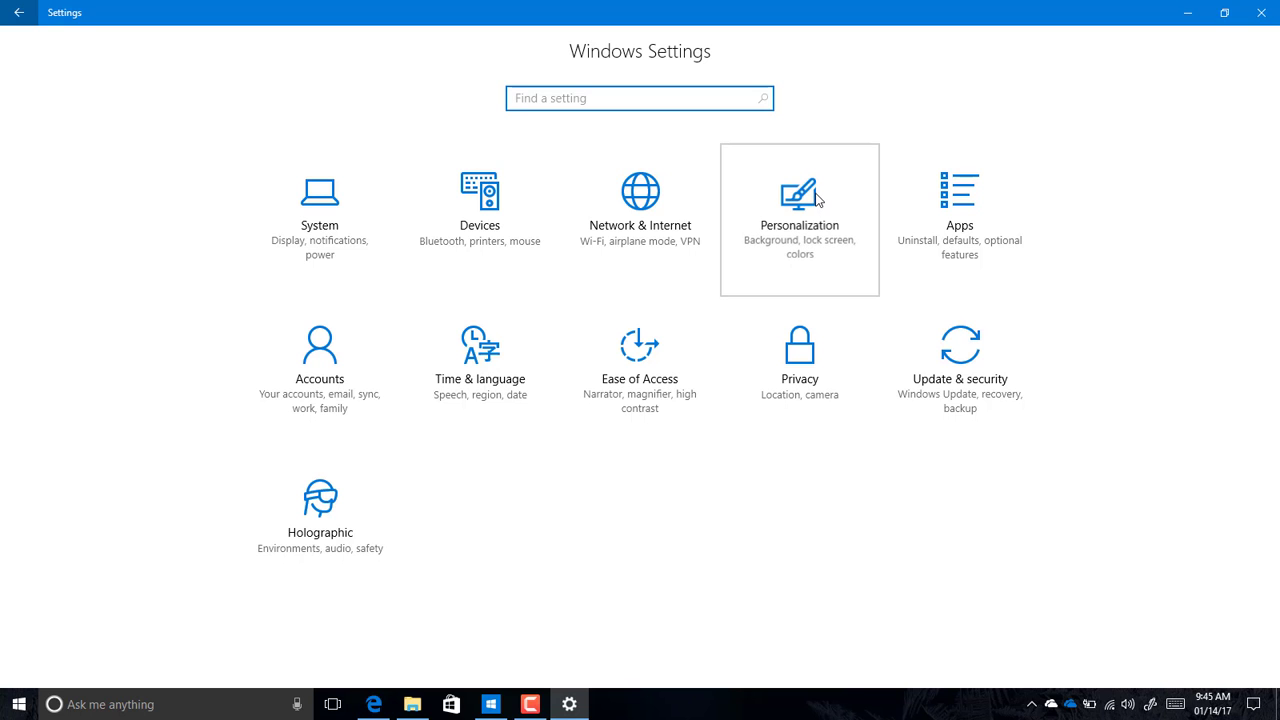
click(40, 292)
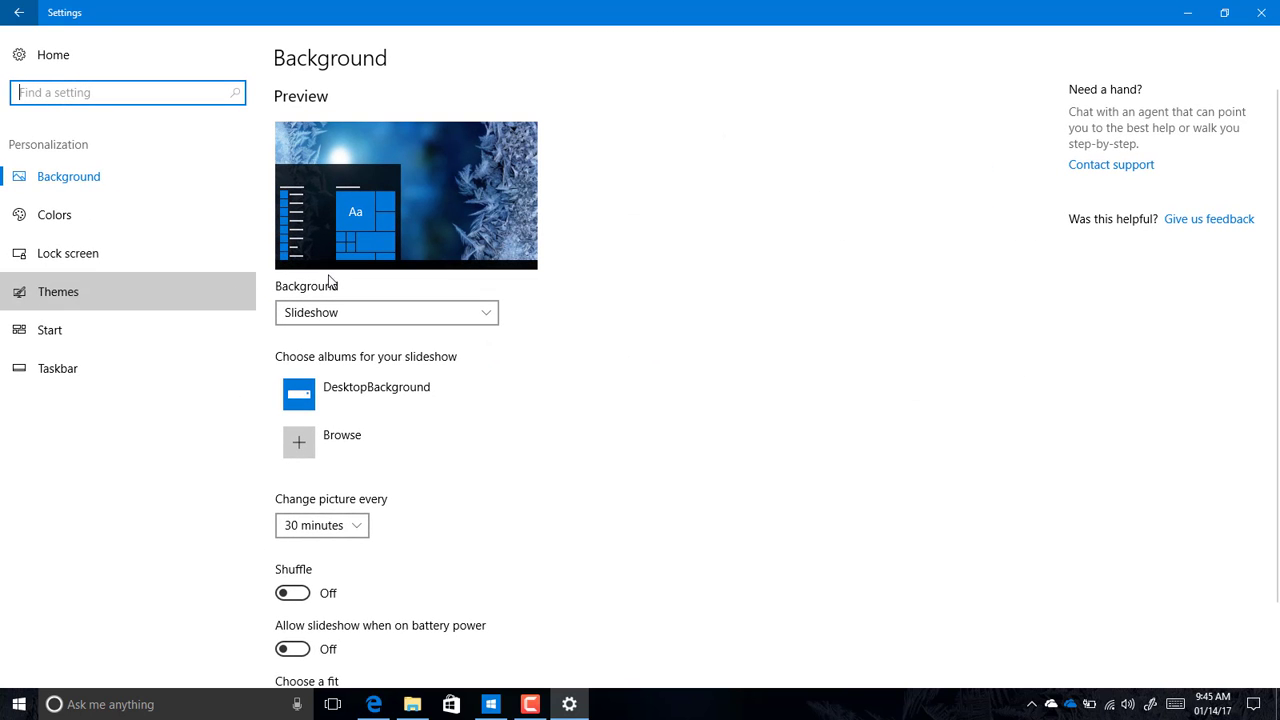
scroll(920, 289, down, 3)
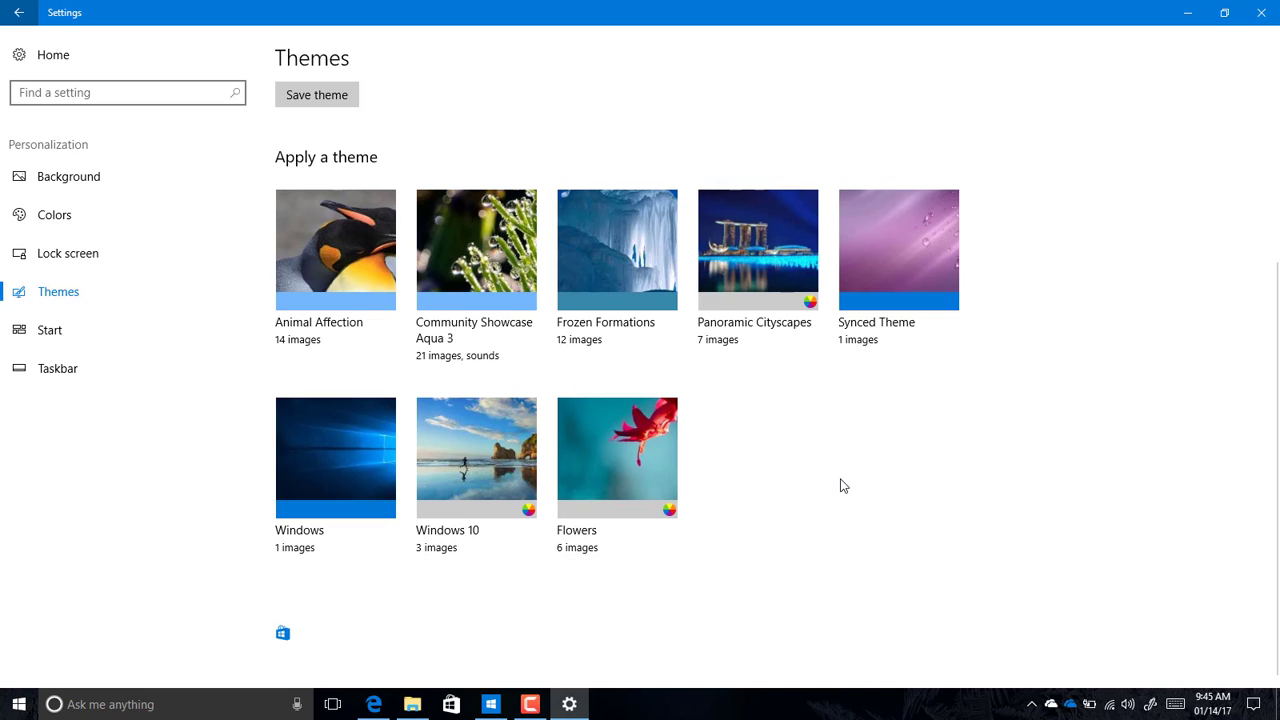
click(1187, 12)
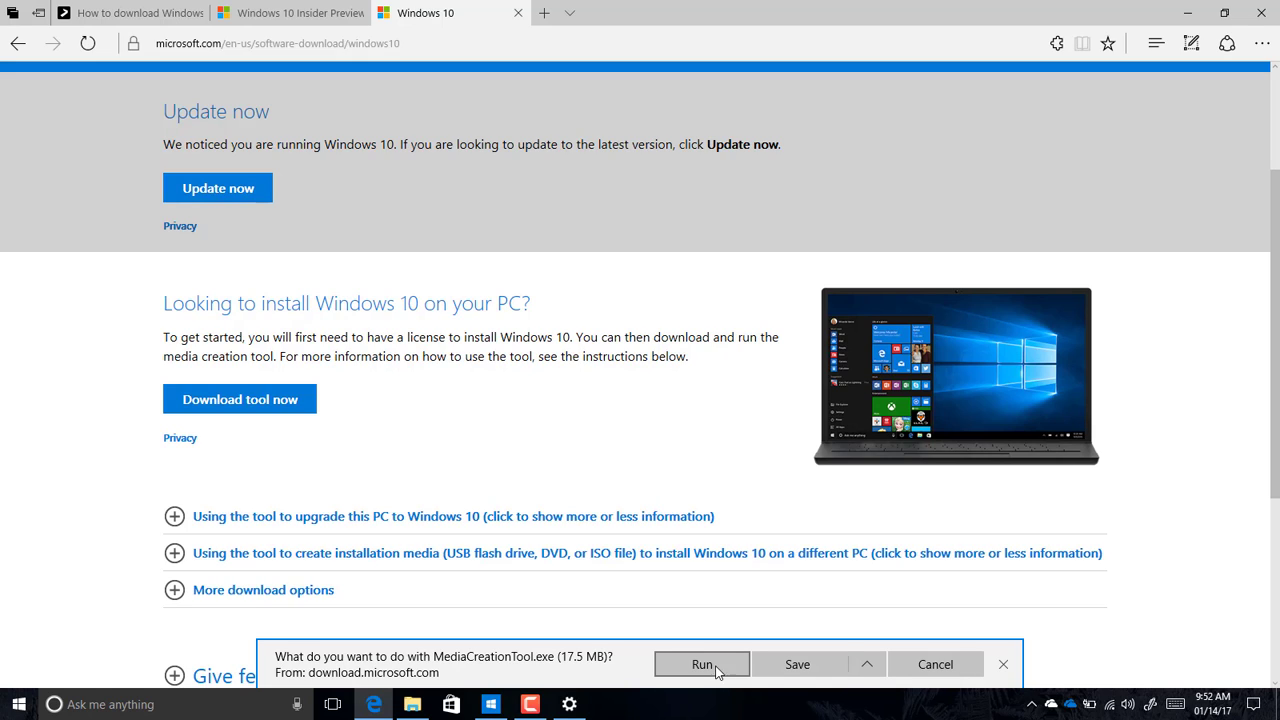
View the save choices for the MediaCreationTool.exe download in Edge without choosing one
click(867, 665)
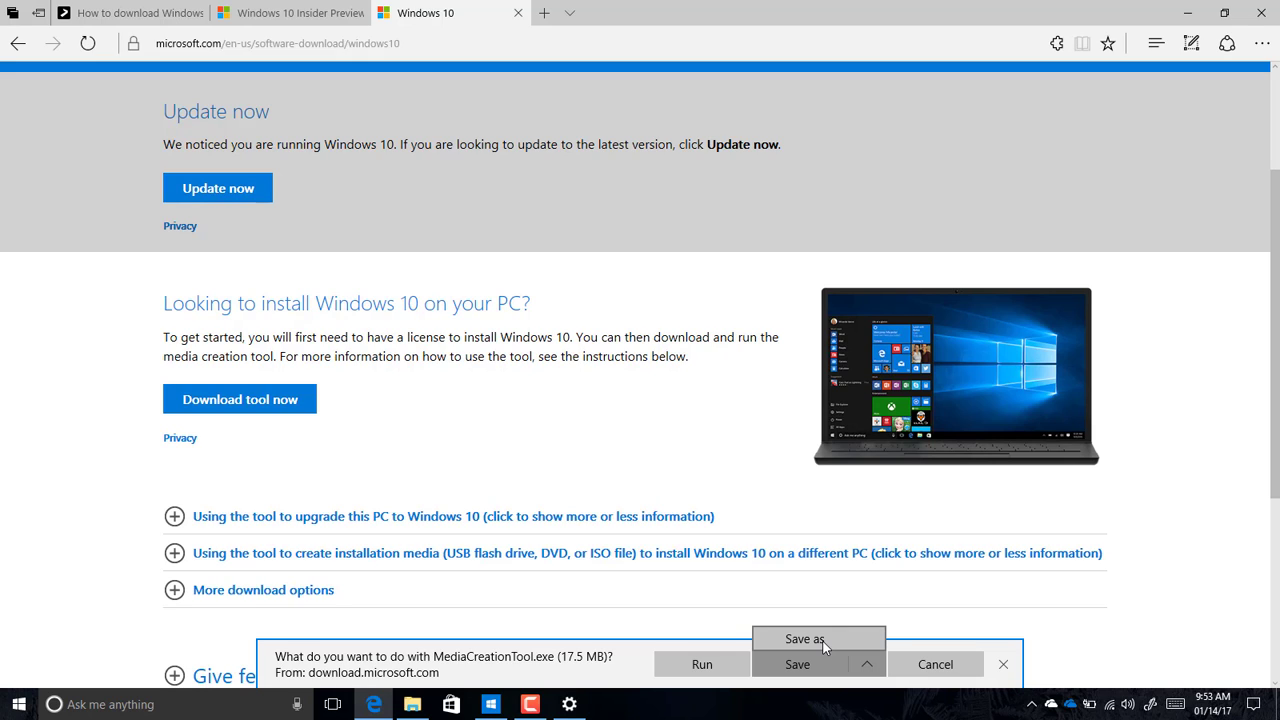
click(760, 453)
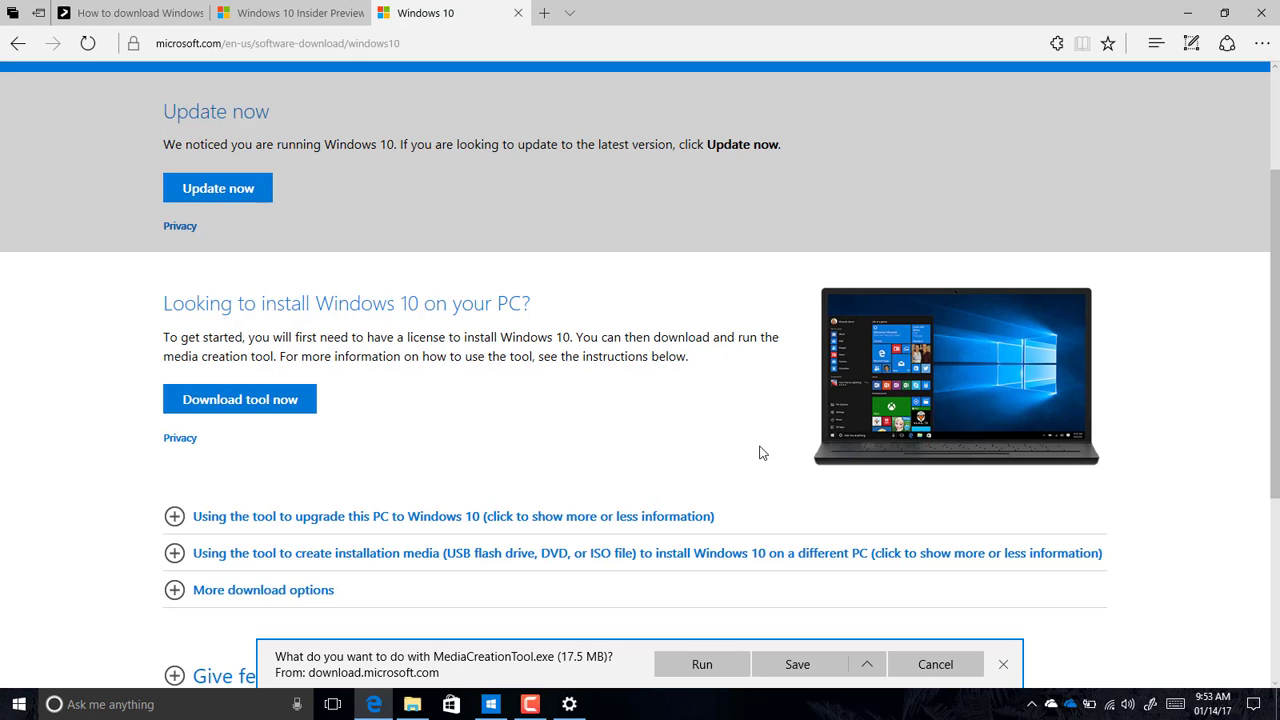
Prepare a Twitter share of the set-aside Technology company tab group, and close the share and the set-aside list without tweeting
click(13, 14)
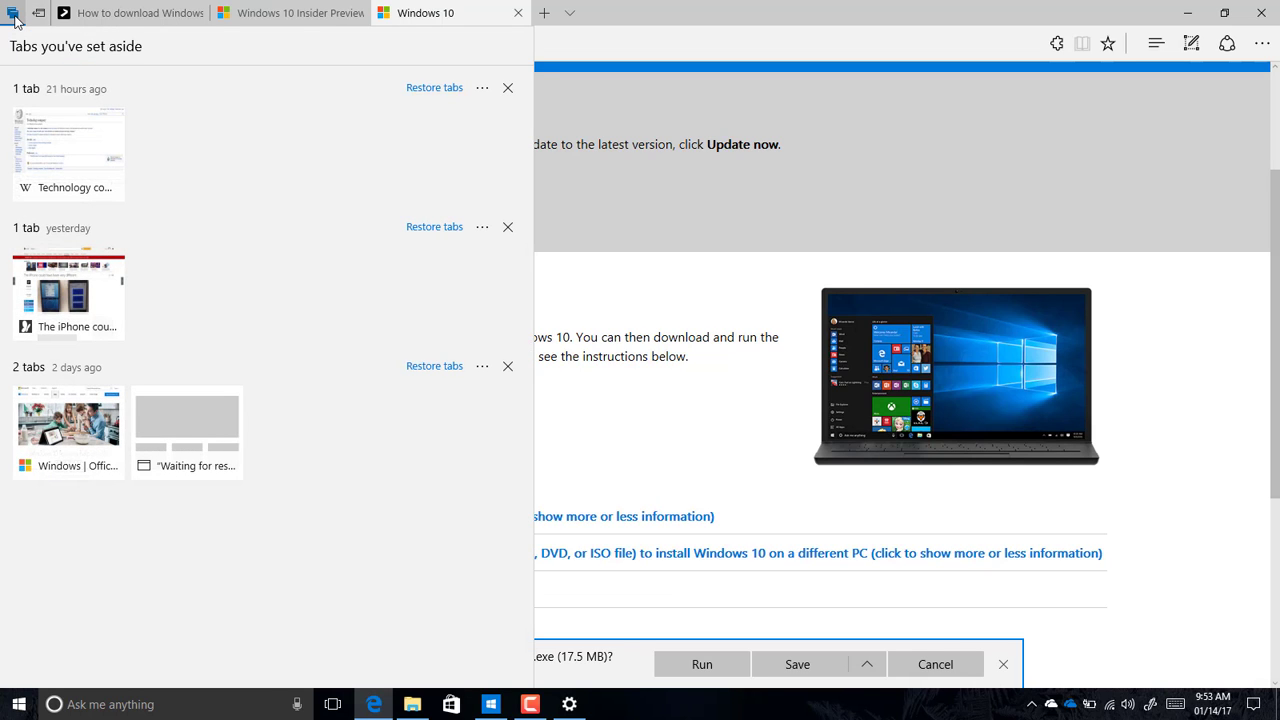
click(482, 90)
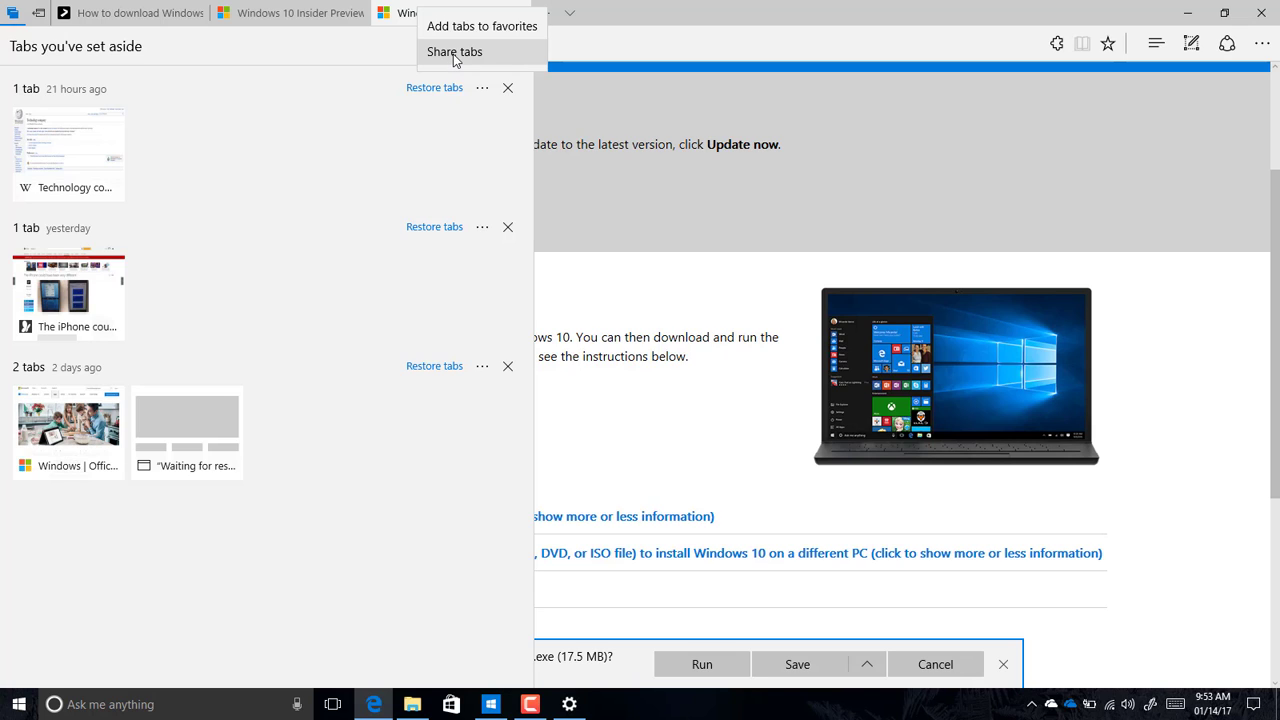
click(455, 55)
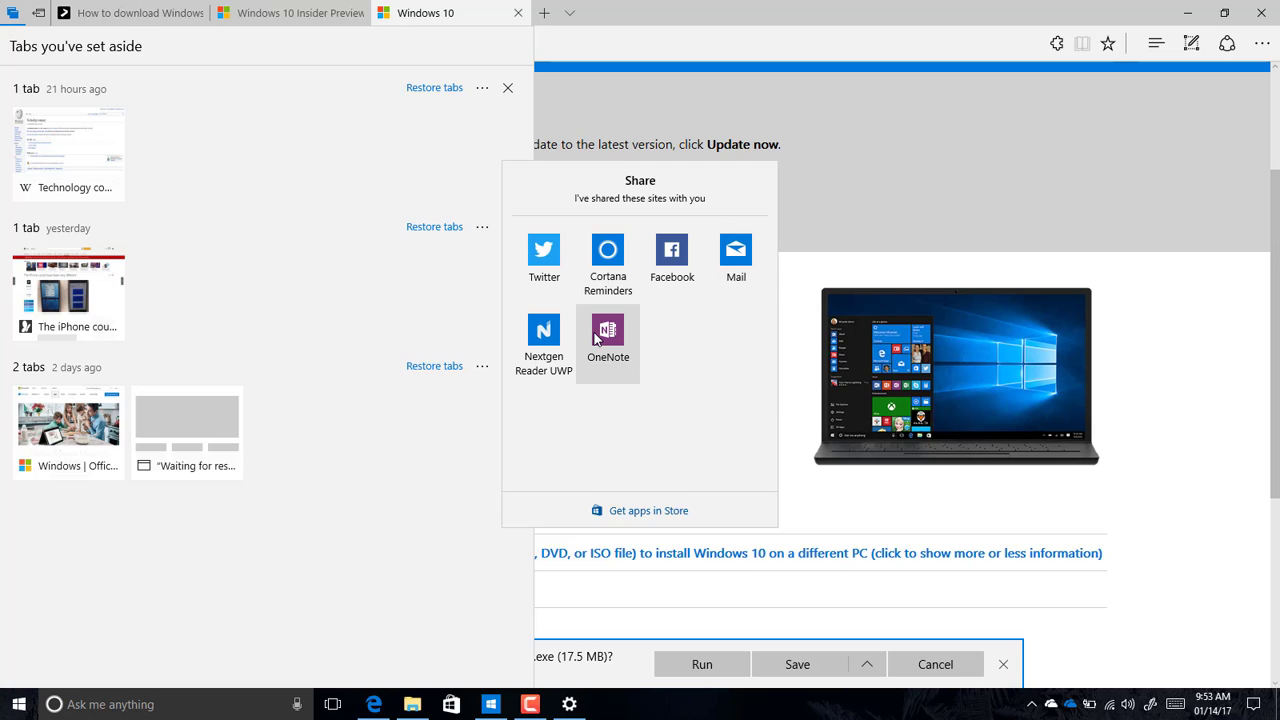
click(547, 255)
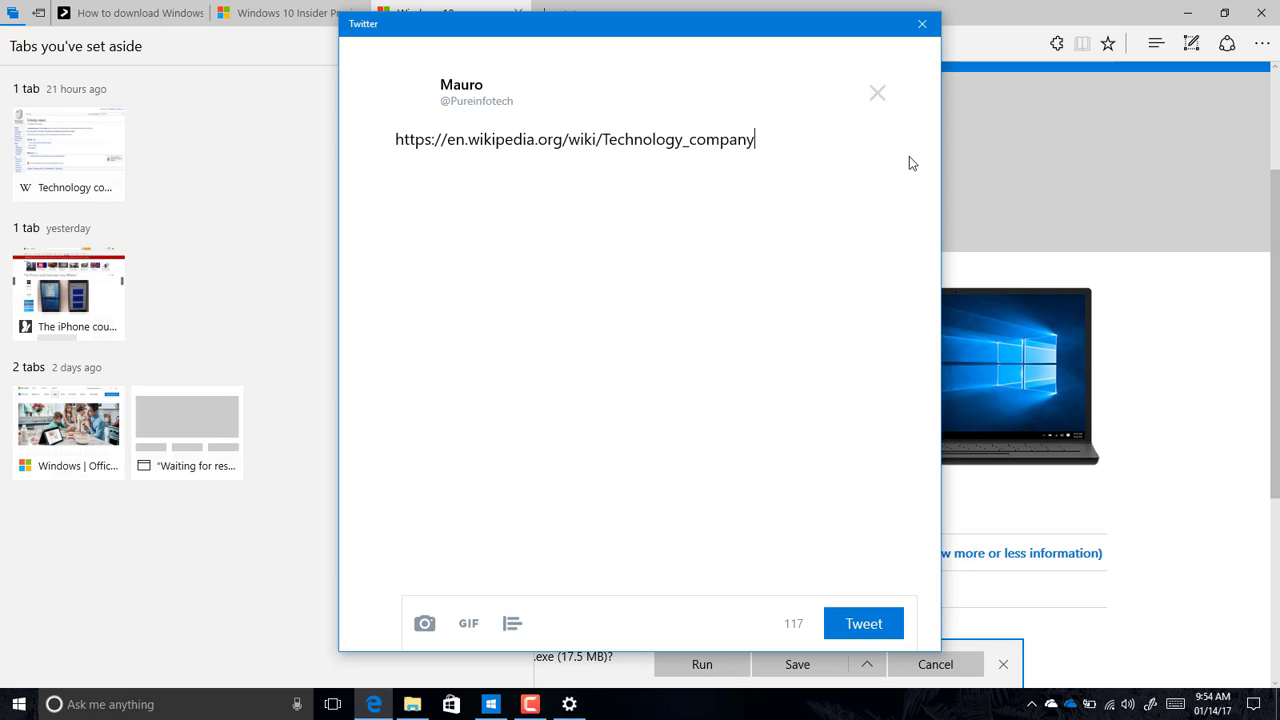
click(923, 25)
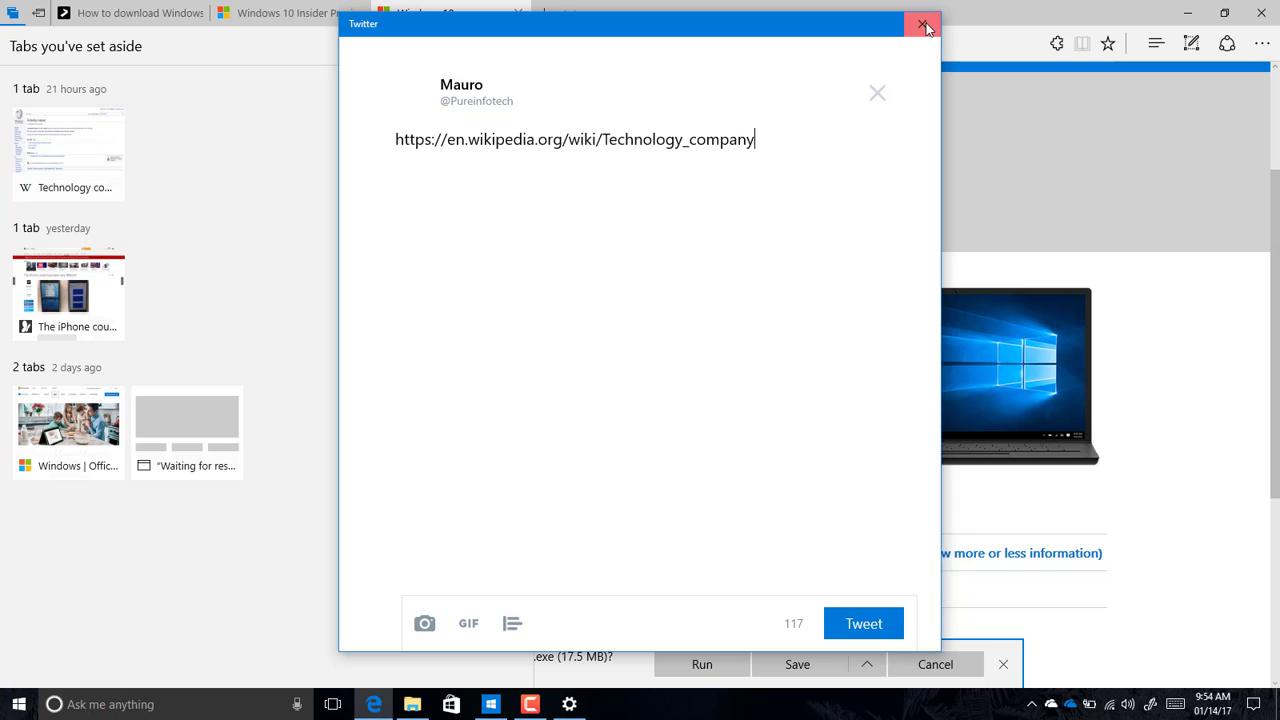
click(923, 25)
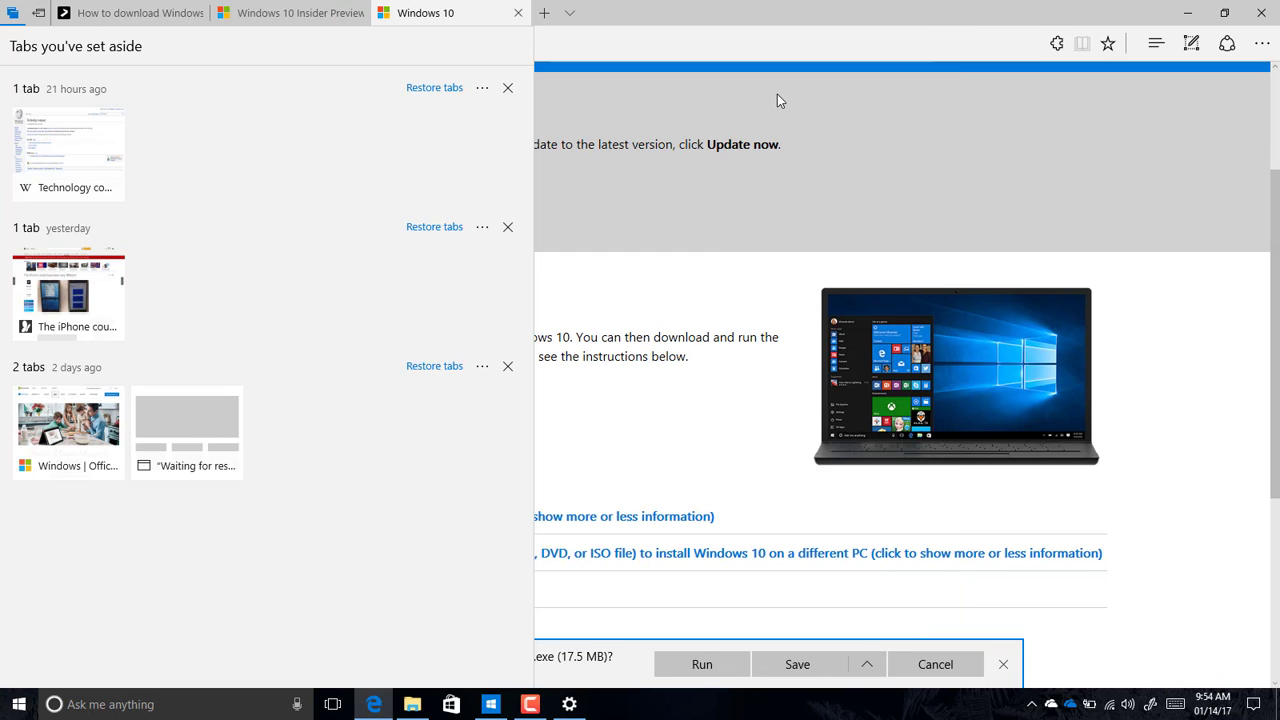
click(870, 124)
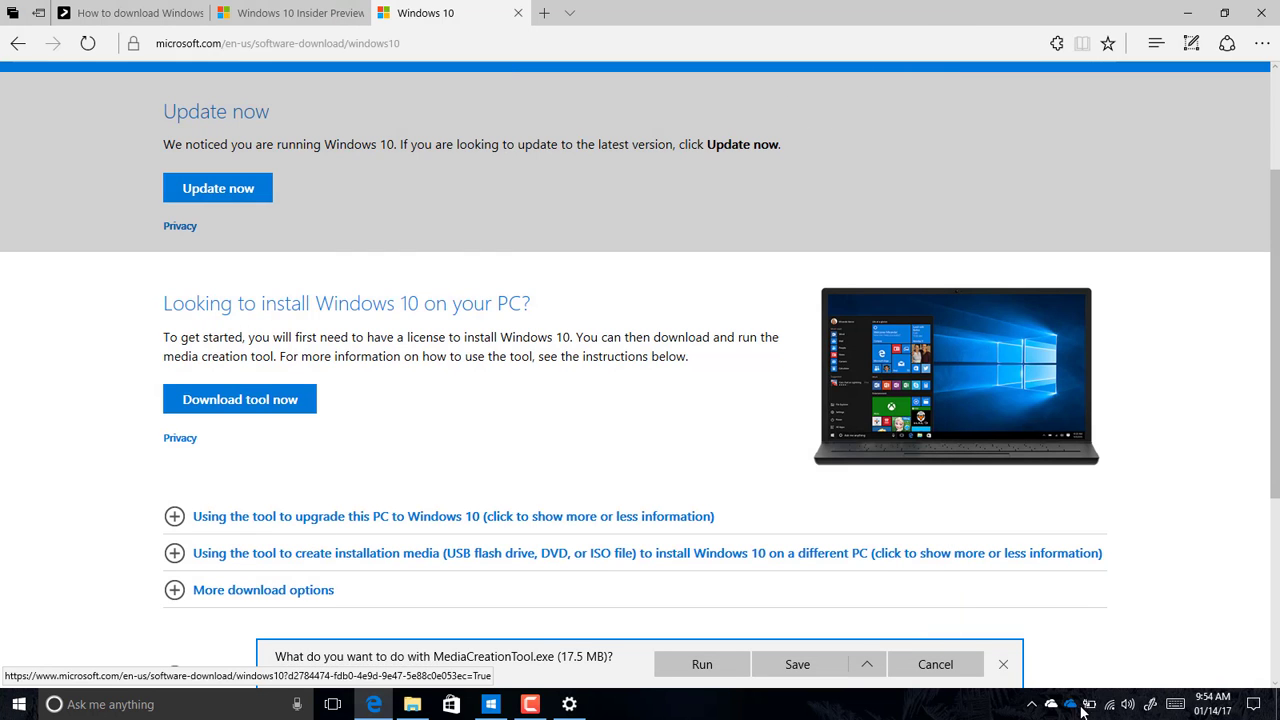
Dismiss the MediaCreationTool.exe download prompt and start a web note on the Windows 10 download page
click(1003, 664)
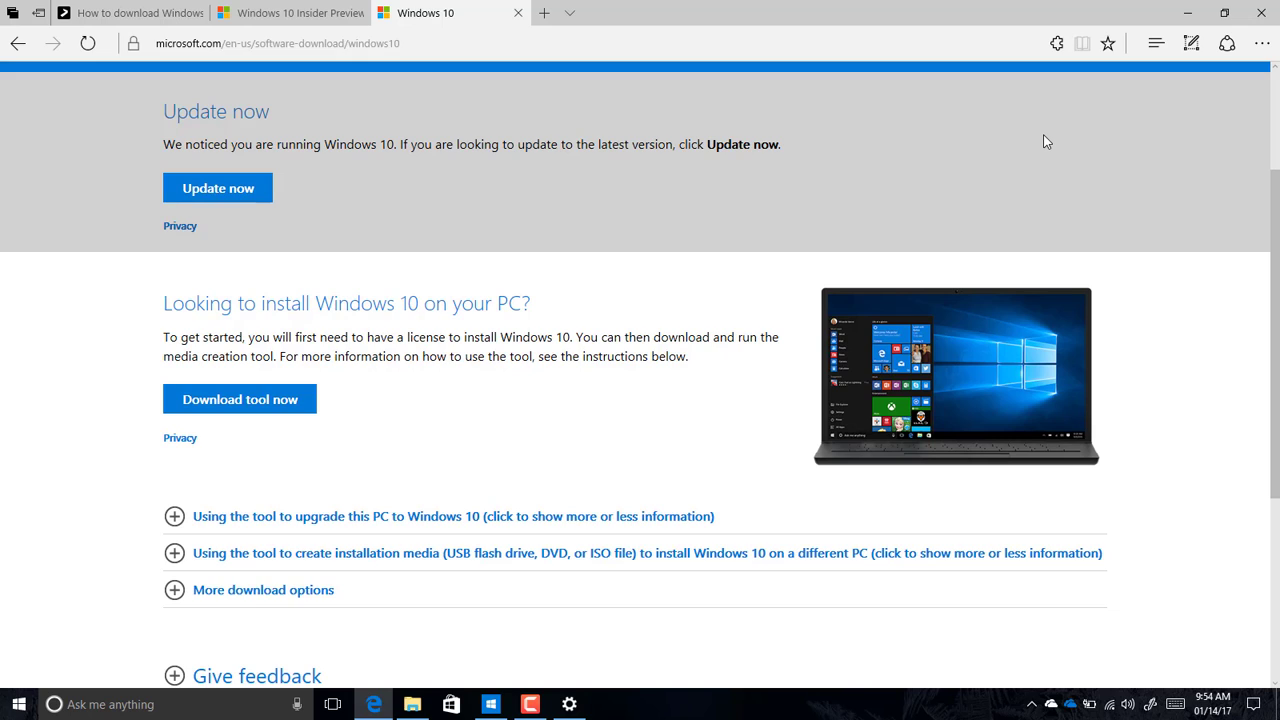
click(1193, 43)
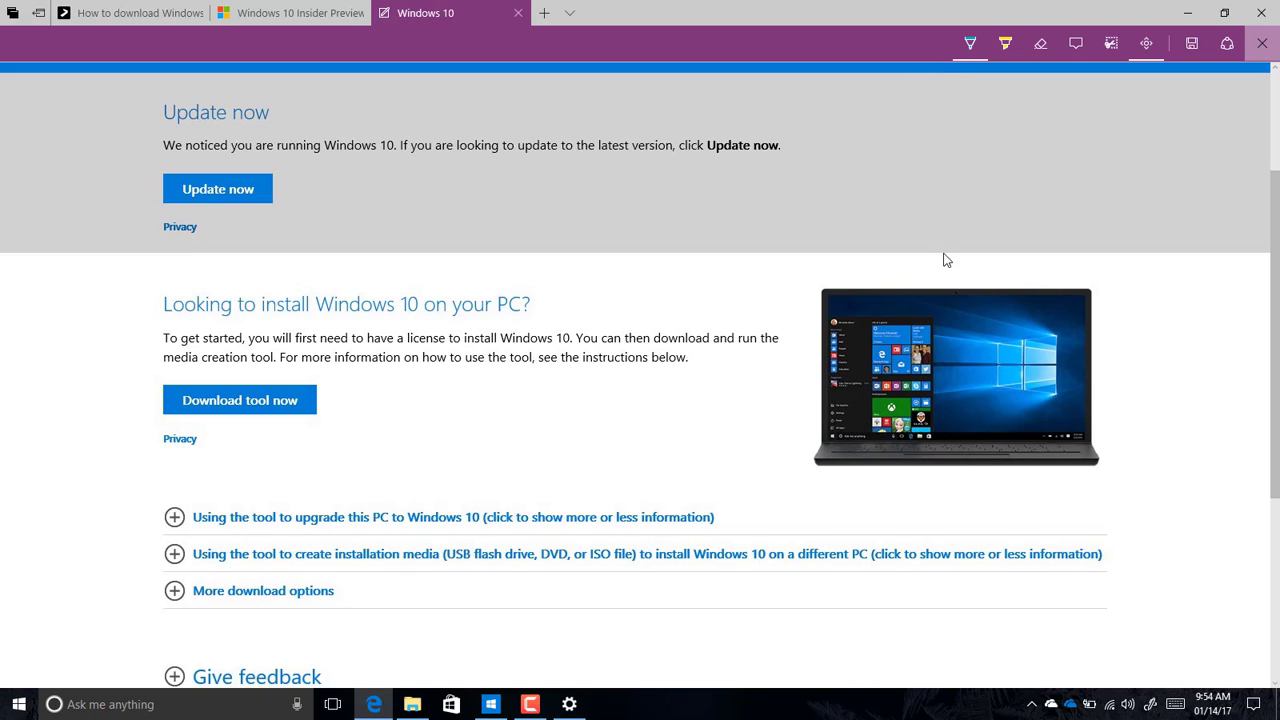
Open the Windows Ink Workspace to view its Sticky Notes, Sketchpad and Screen sketch tools
click(1150, 706)
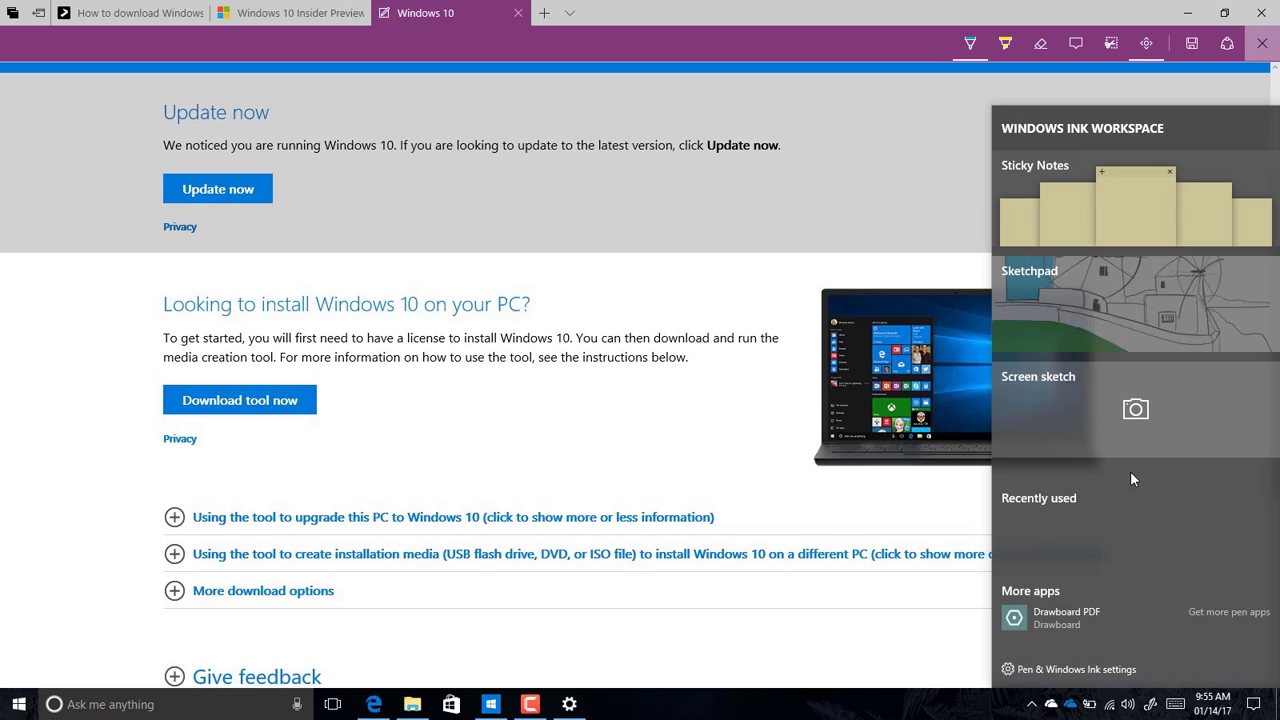
click(1101, 415)
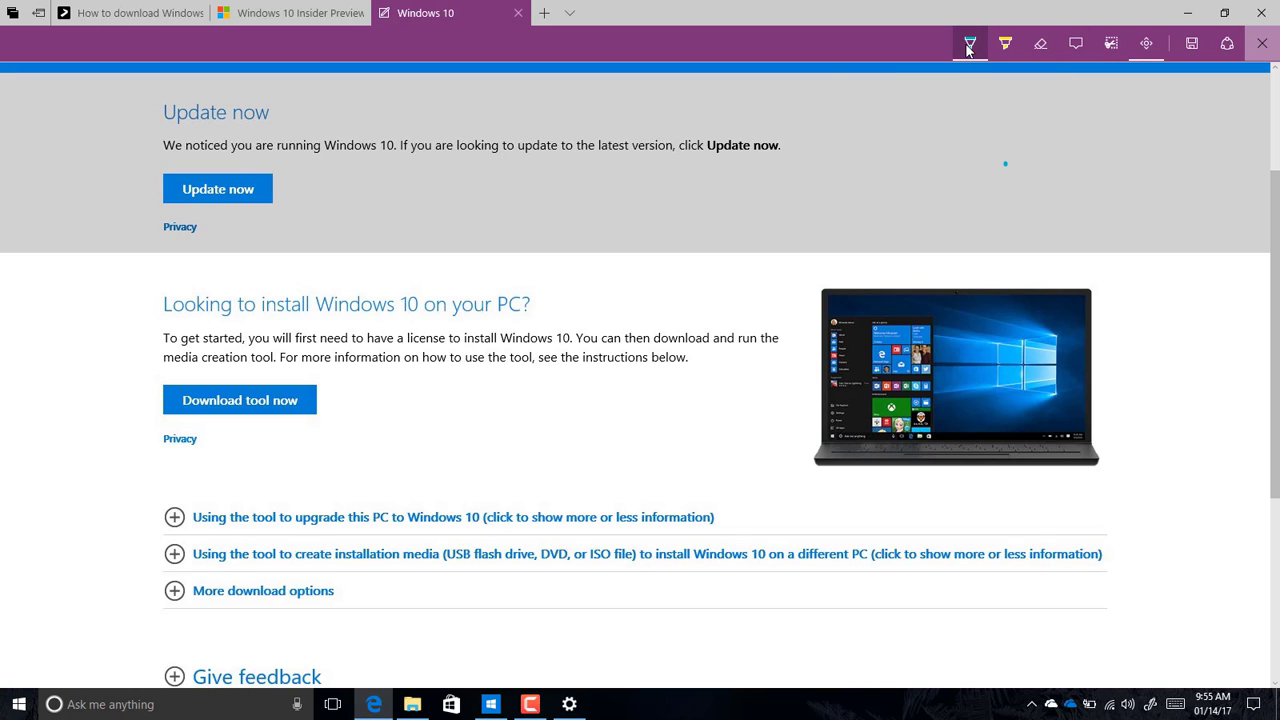
Draw freehand red pen strokes across the web note and exit it without saving the changes
click(969, 46)
click(906, 161)
mouse_move(660, 155)
mouse_down()
mouse_move(678, 344)
mouse_move(565, 332)
mouse_up()
mouse_move(728, 253)
mouse_down()
mouse_move(680, 272)
mouse_move(720, 325)
mouse_move(938, 340)
mouse_up()
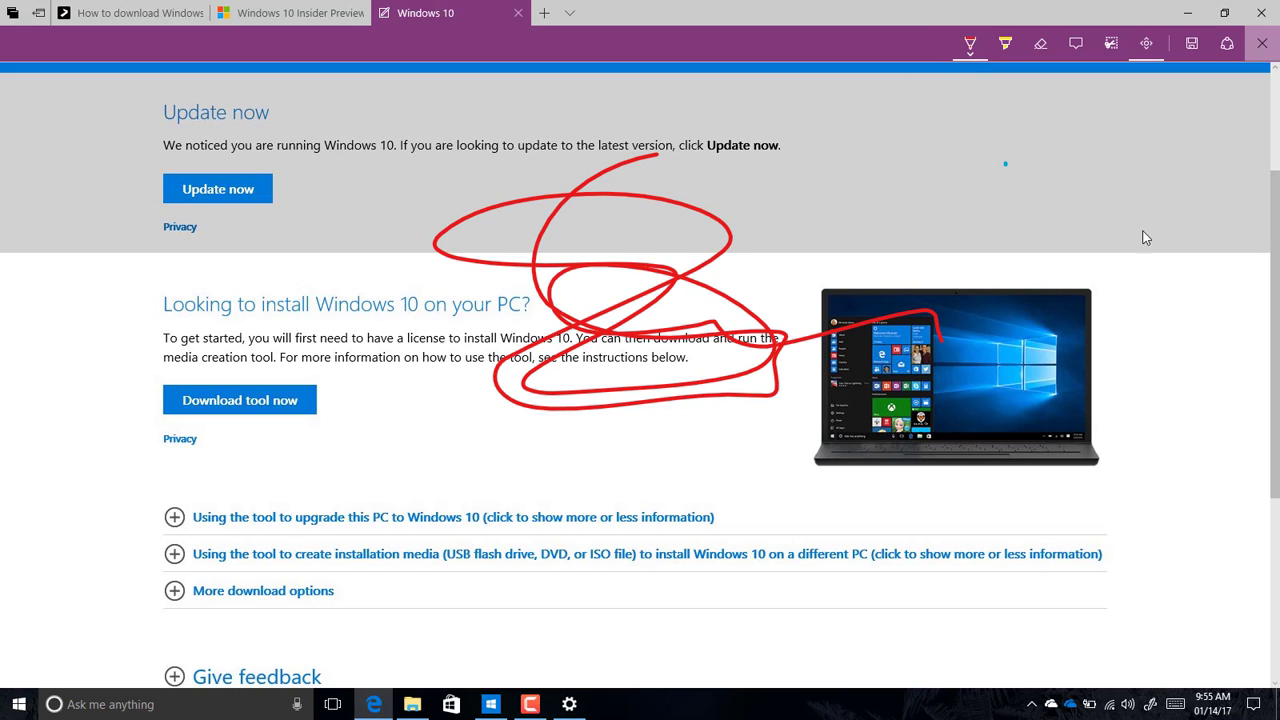
click(1262, 43)
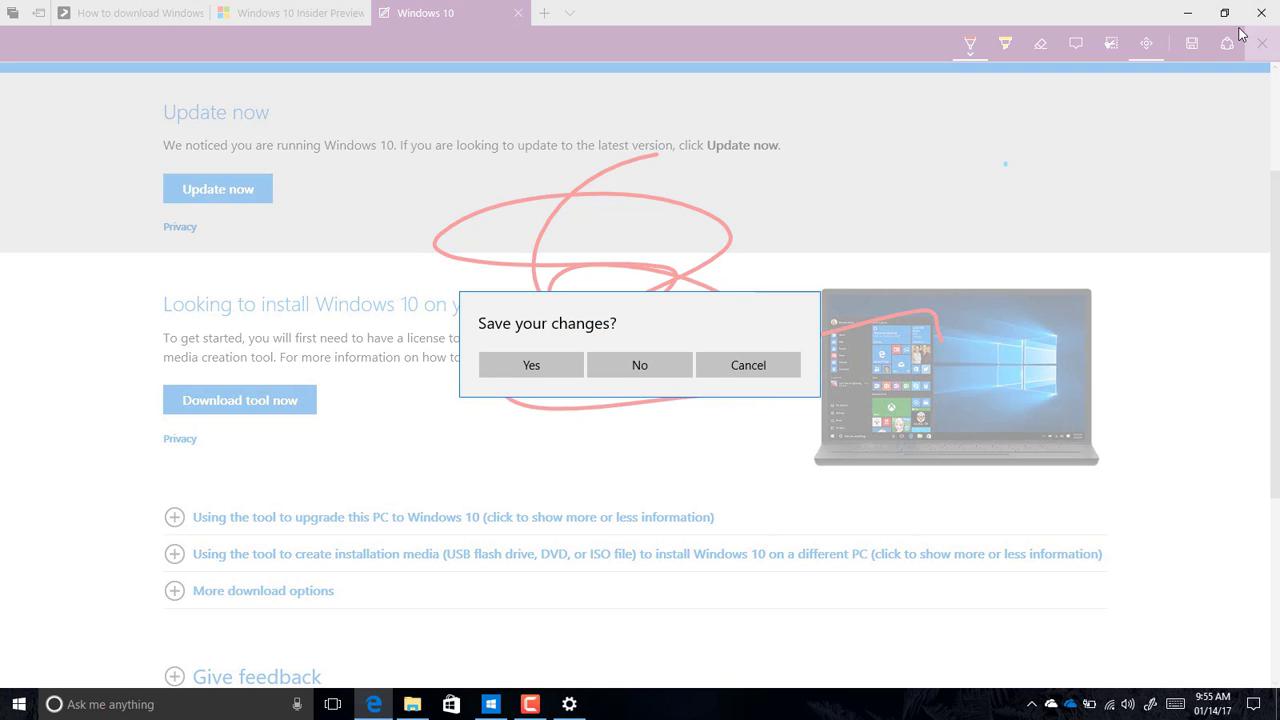
click(641, 366)
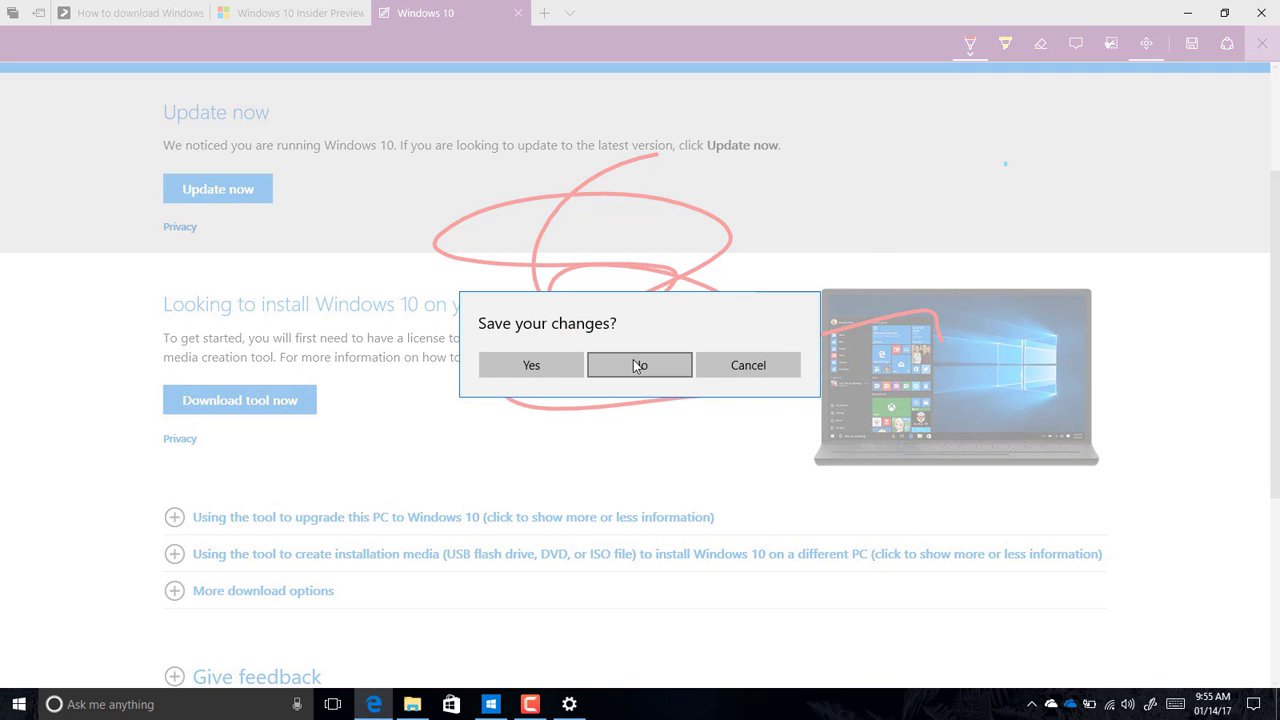
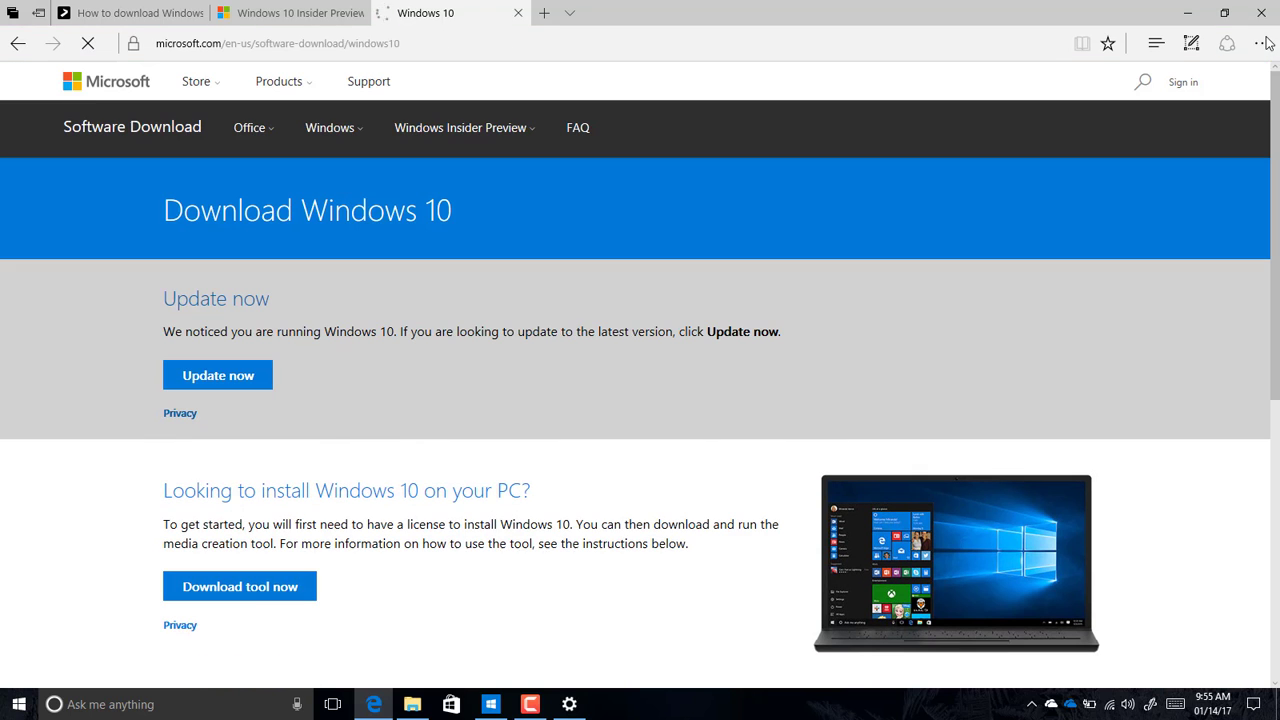
View the Edge menu commands and settings, and close the browser
click(1263, 44)
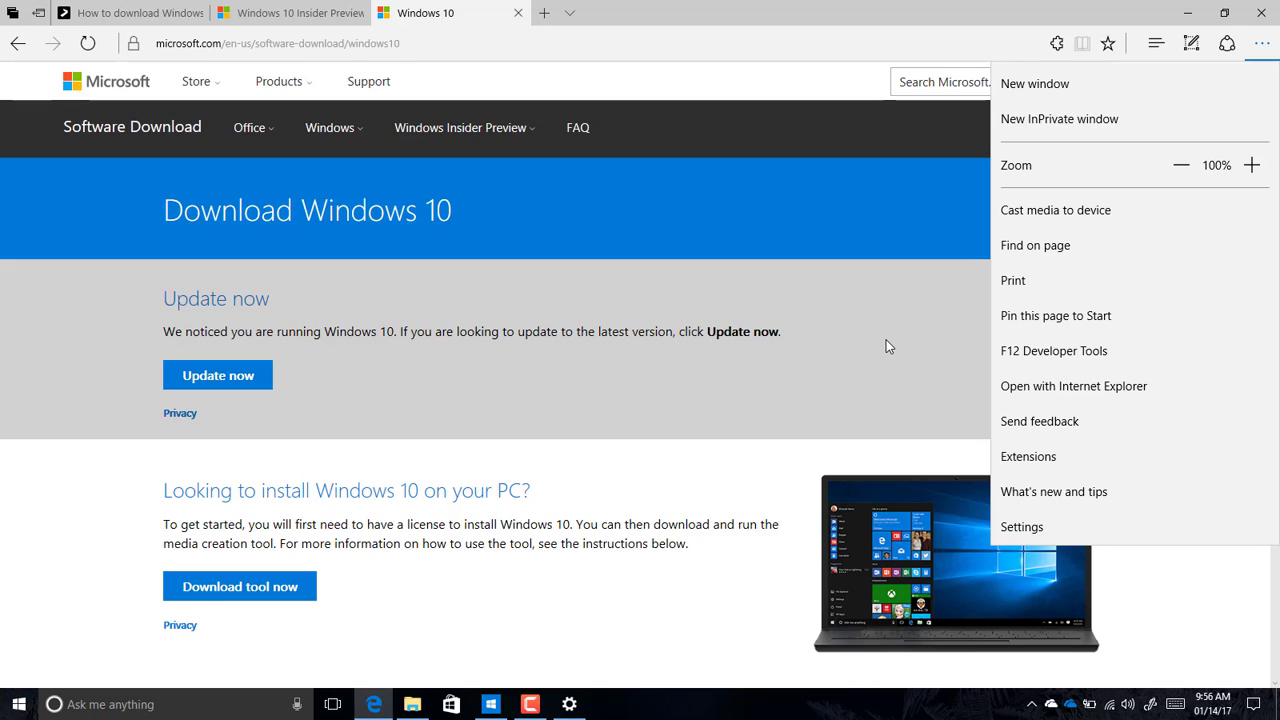
click(1029, 533)
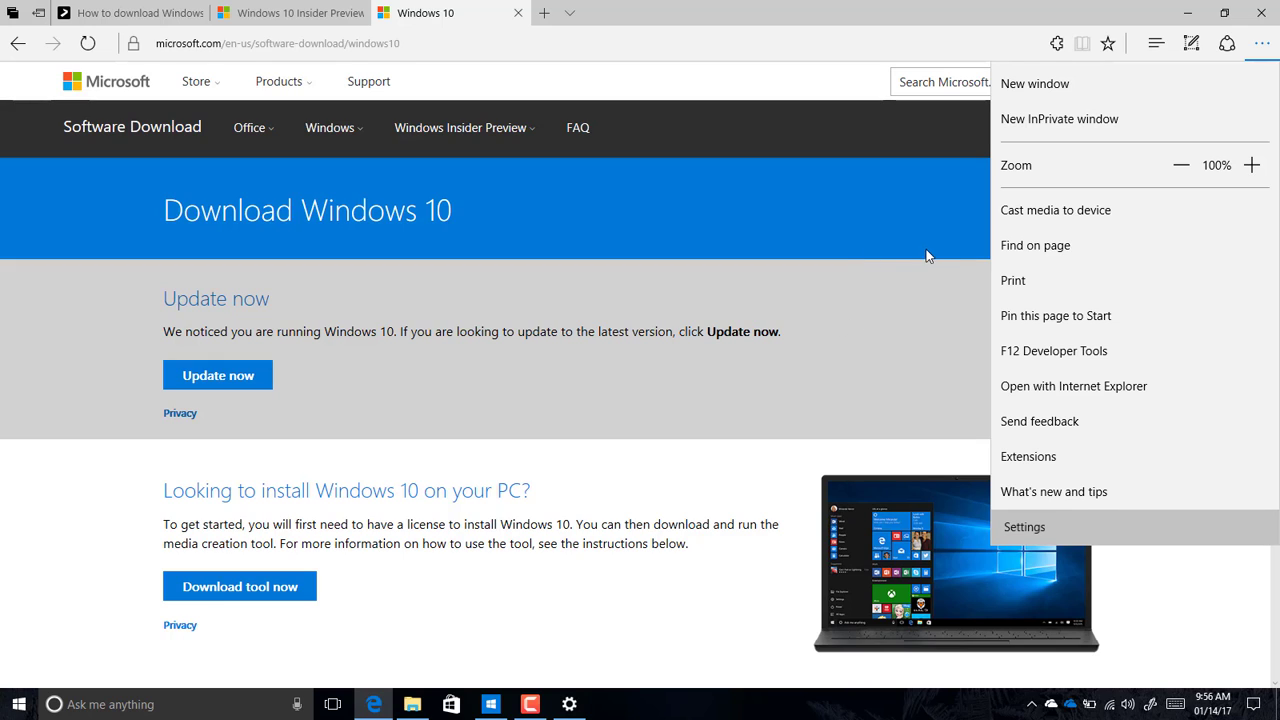
click(1258, 12)
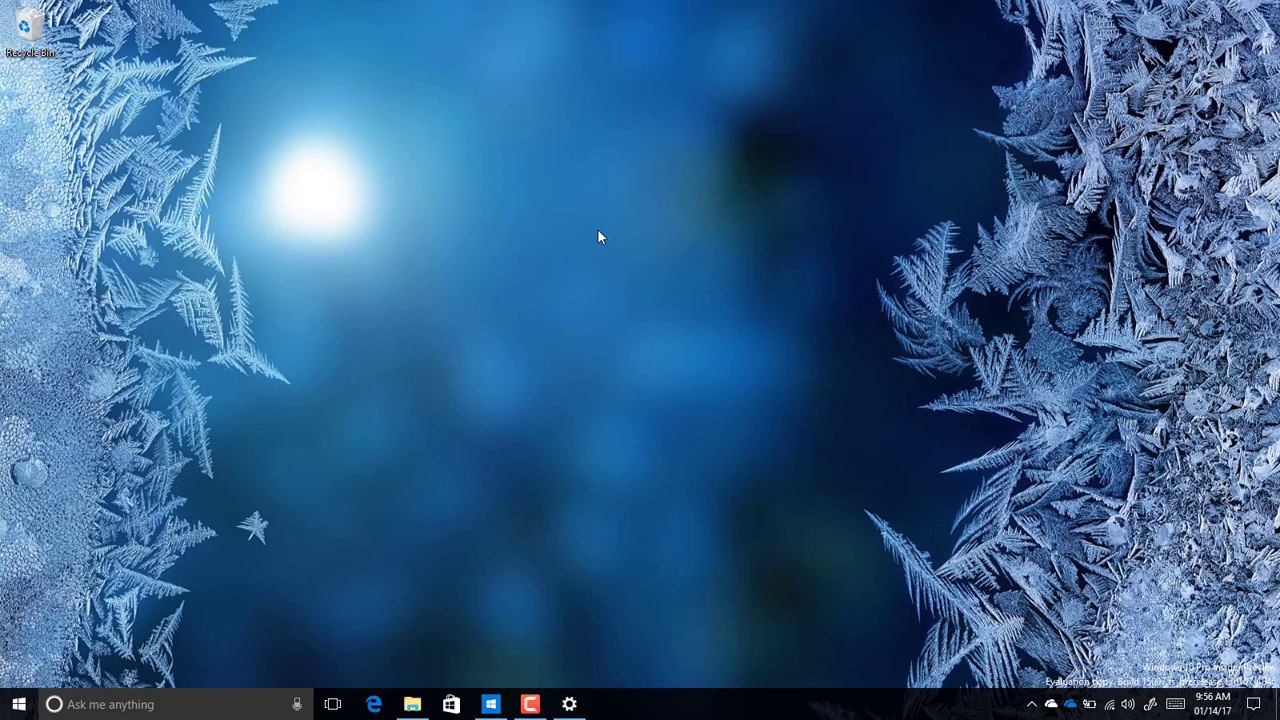
Search Cortana for "windows" and open Windows Defender Security Center
key(super+i)
click(184, 708)
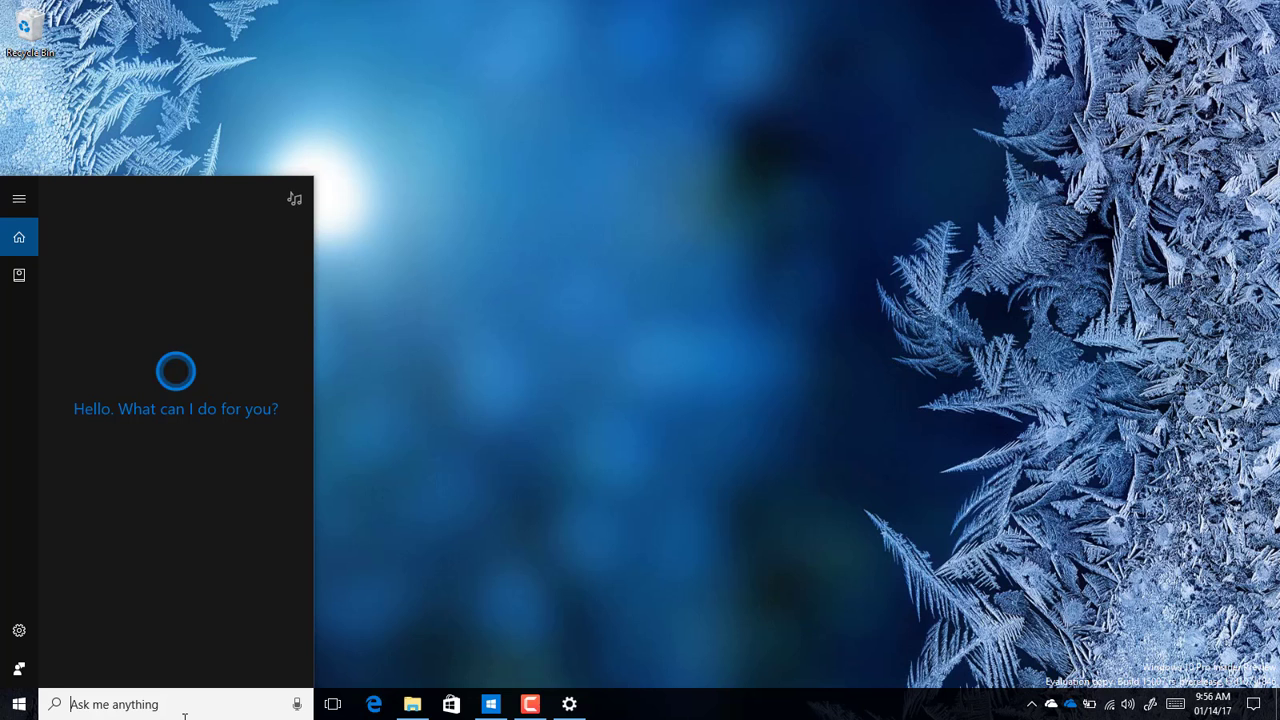
text(windows)
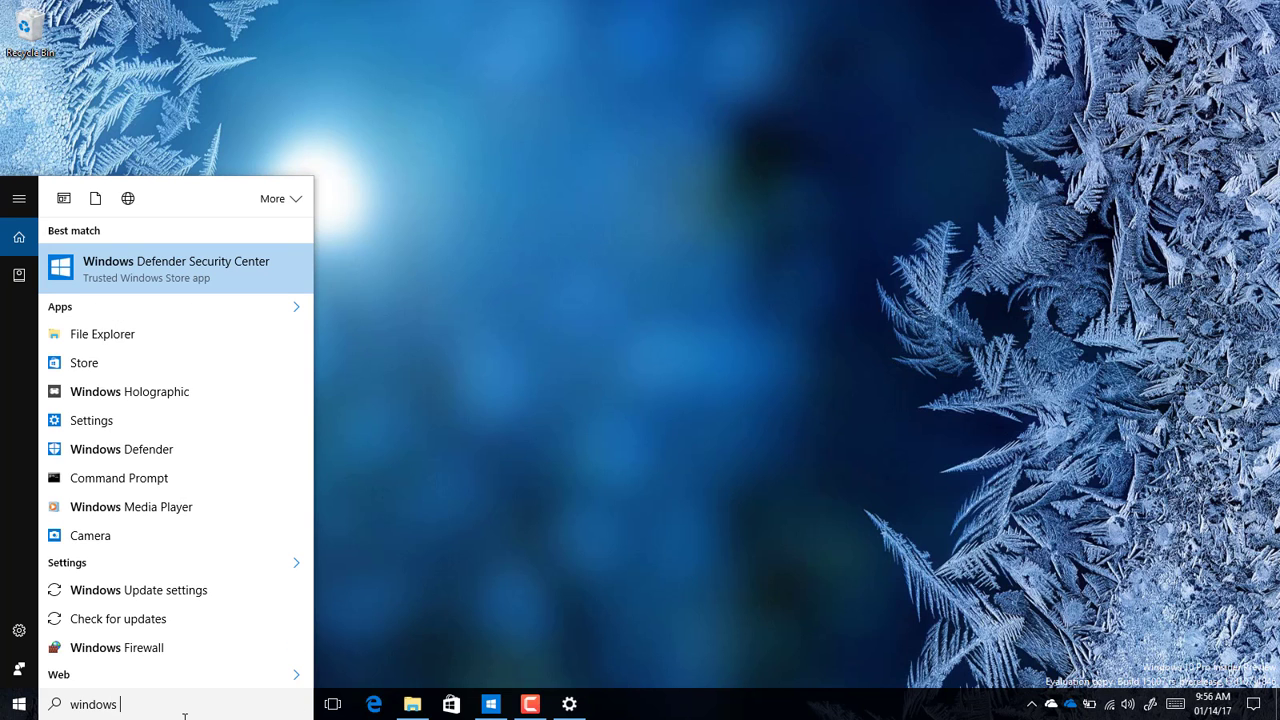
key(Return)
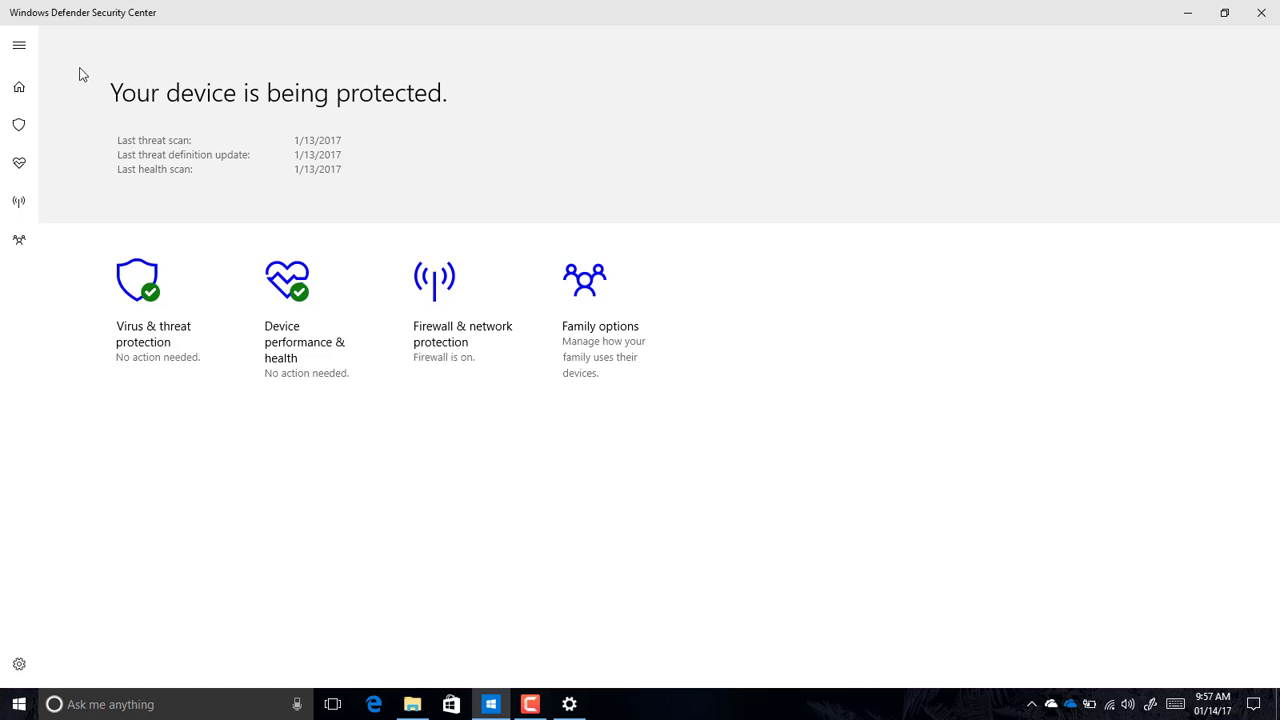
Expand the navigation labels and view the list of apps allowed through the firewall under Firewall & network protection
click(24, 46)
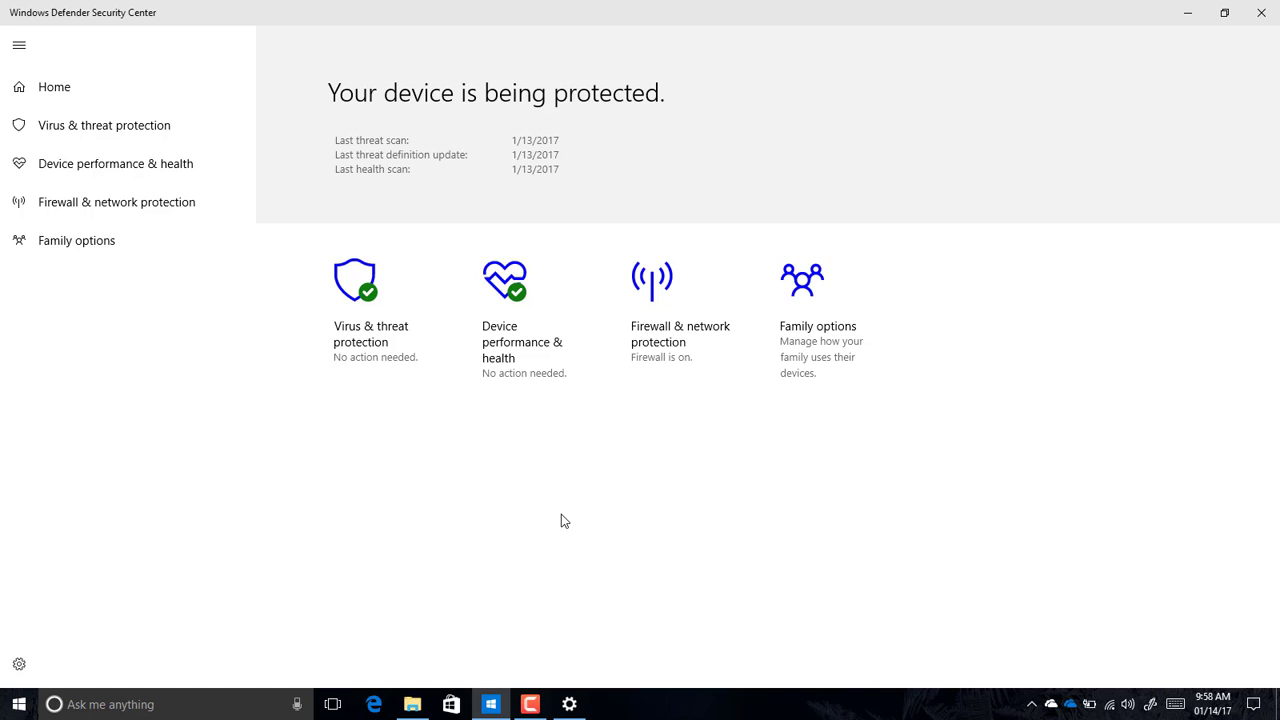
click(104, 212)
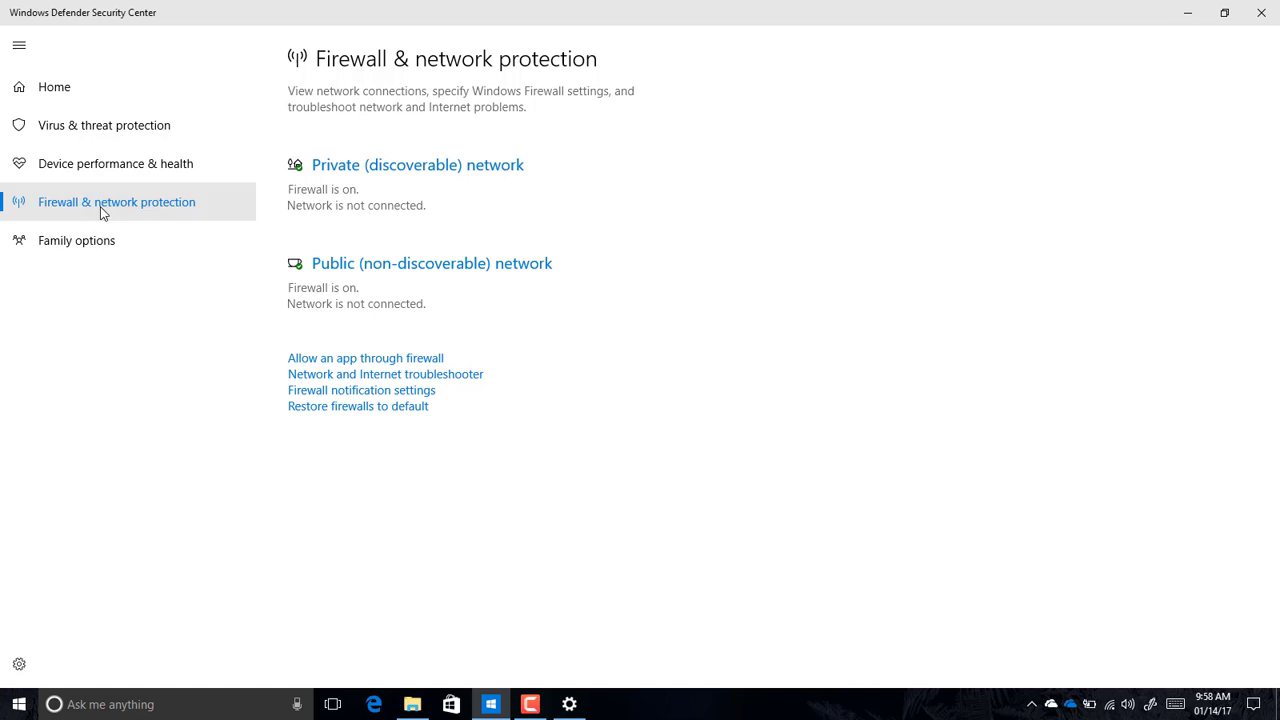
click(324, 360)
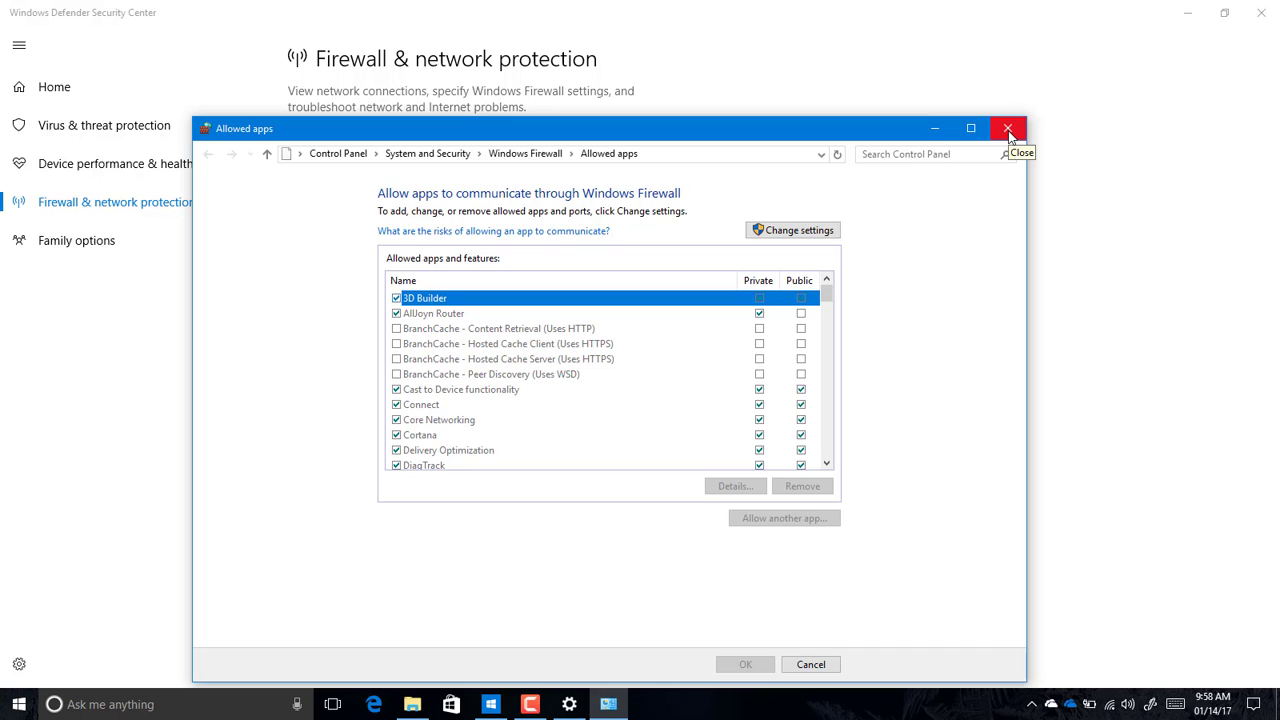
Close the allowed apps window and view the Security Center's notification settings and Family options, leaving the Antivirus summary notification on
click(1008, 130)
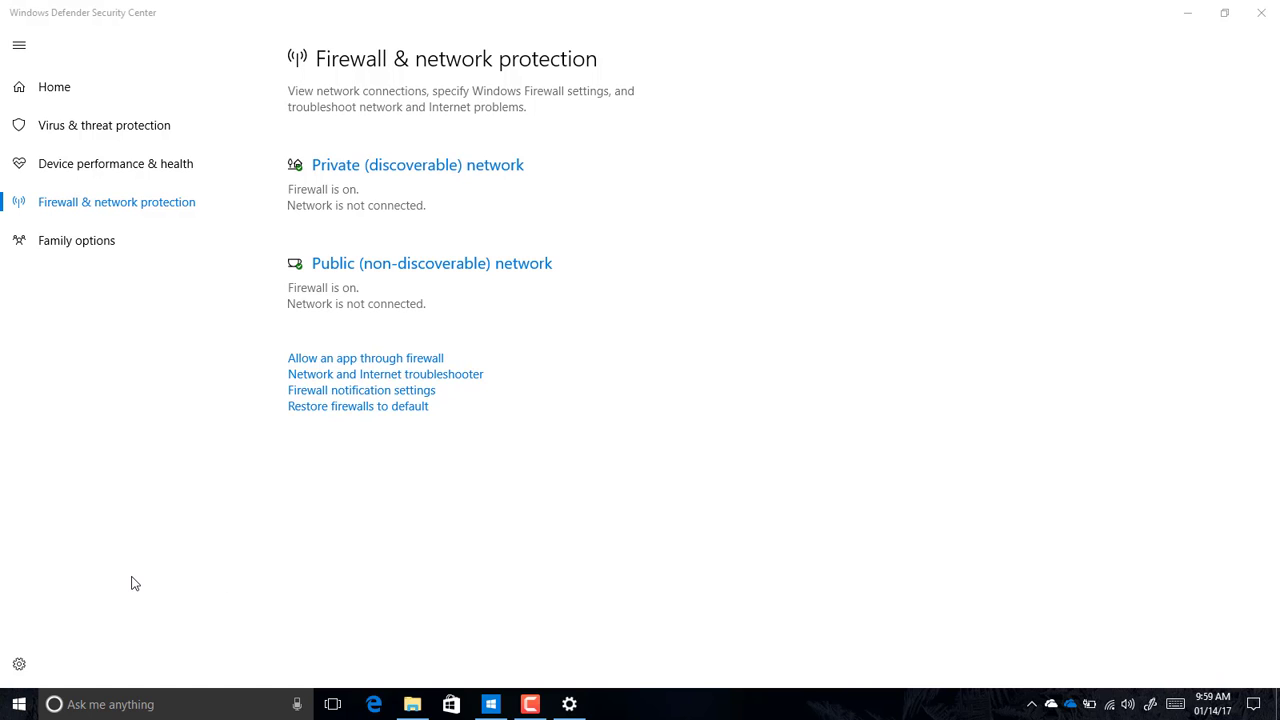
click(20, 665)
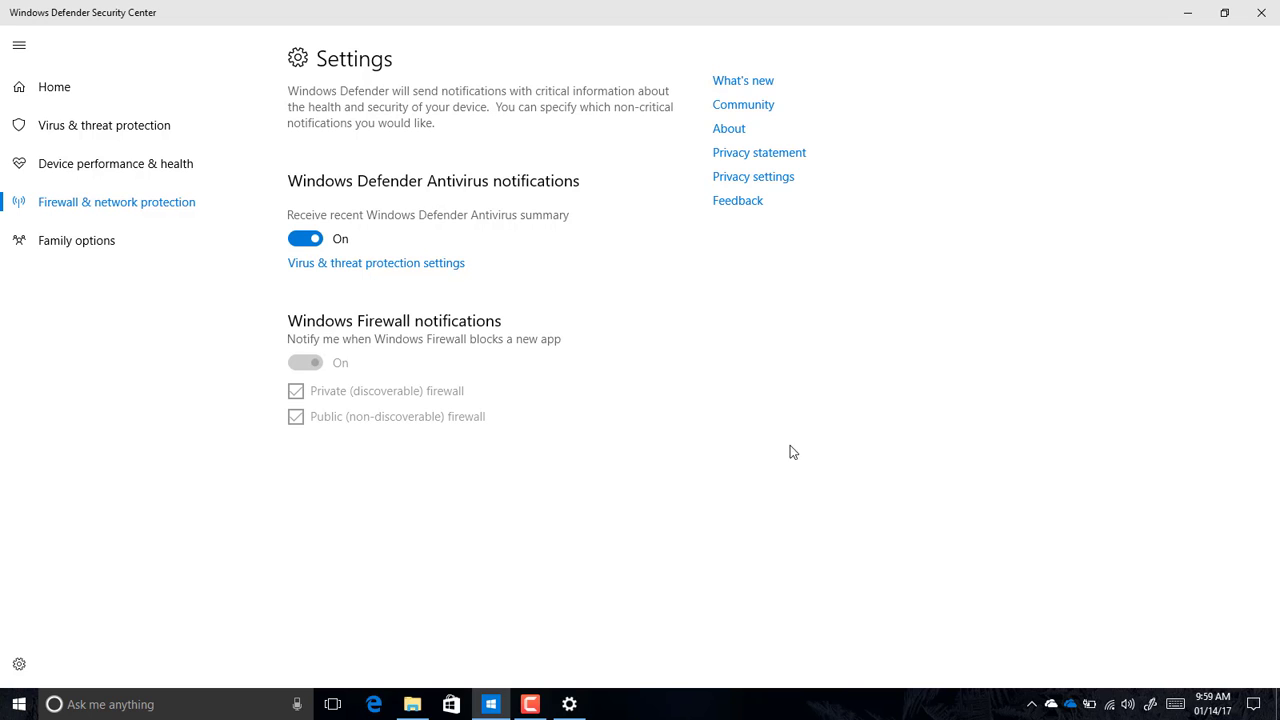
click(310, 244)
click(310, 244)
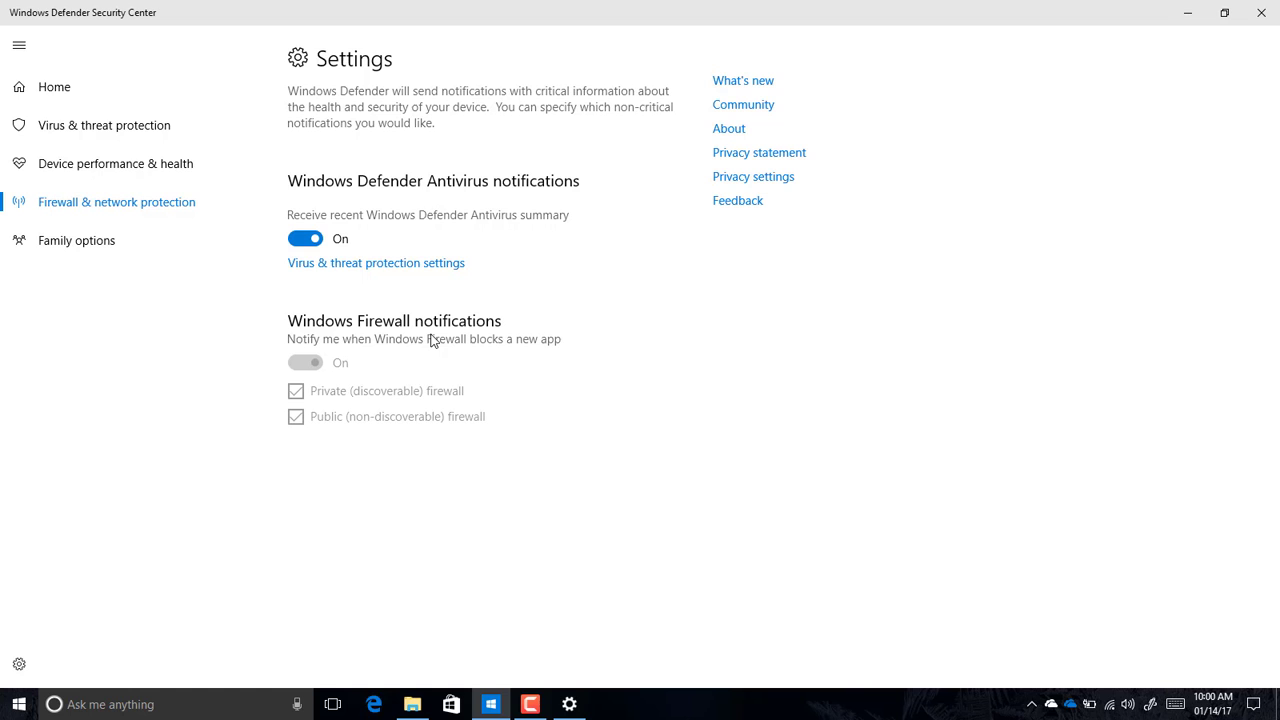
click(134, 251)
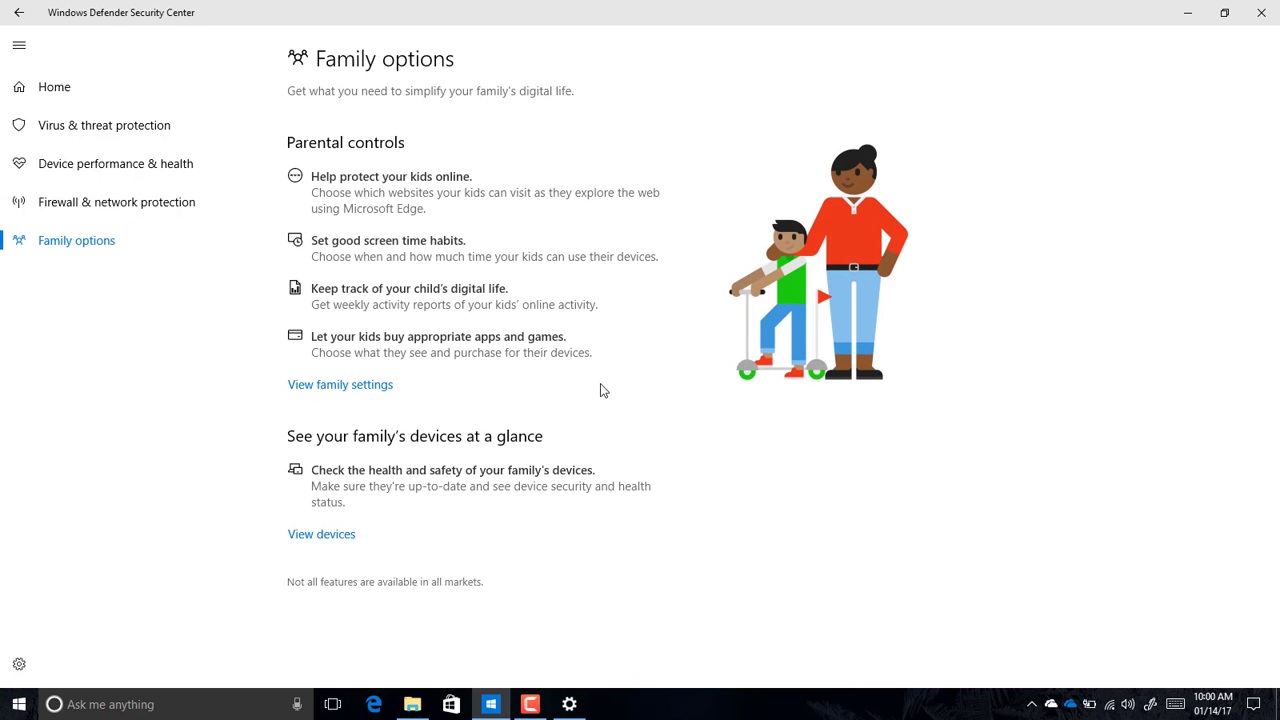
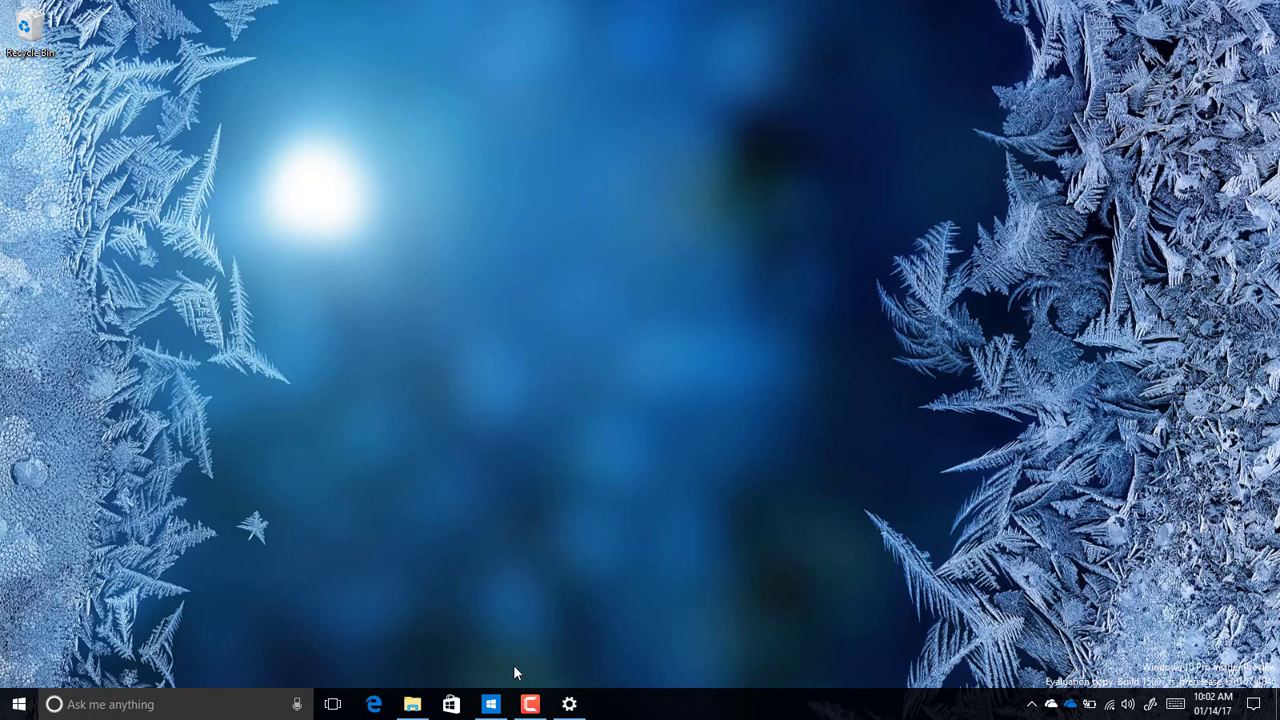
Open Windows Settings, shrink its window in width and height to a small single-column layout, and close it
click(569, 704)
double_click(726, 20)
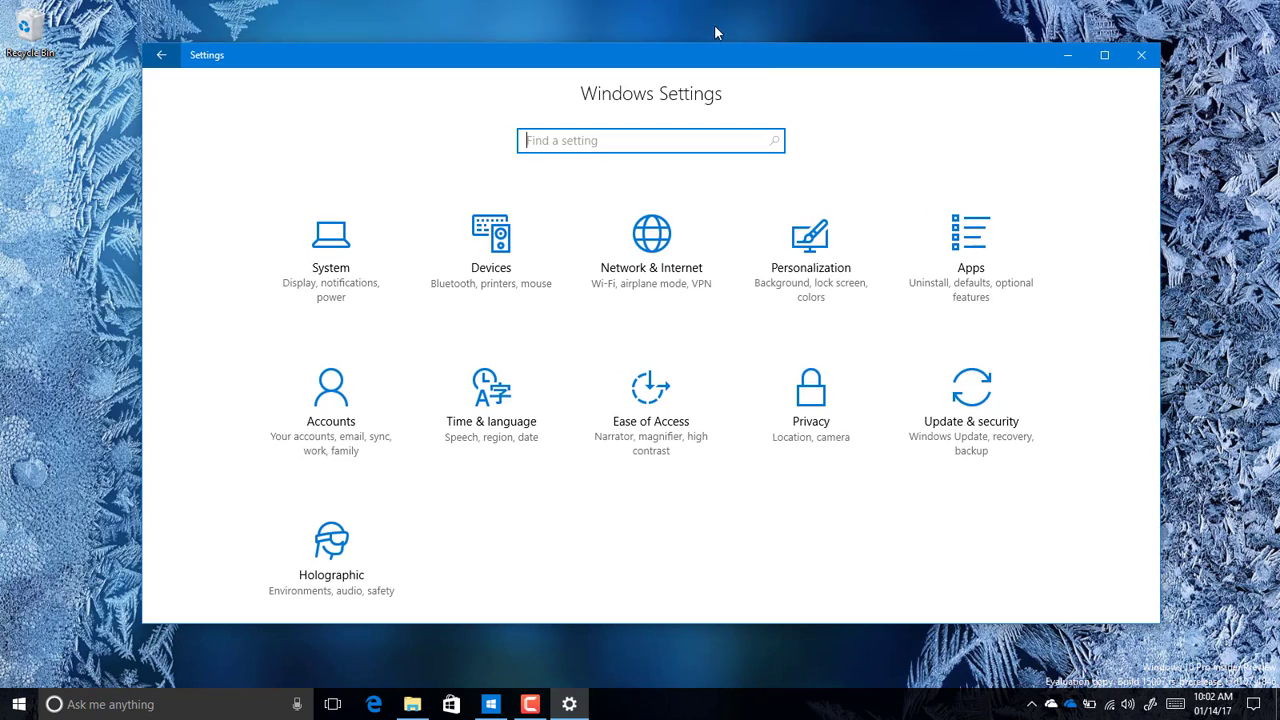
drag(1168, 365, 625, 385)
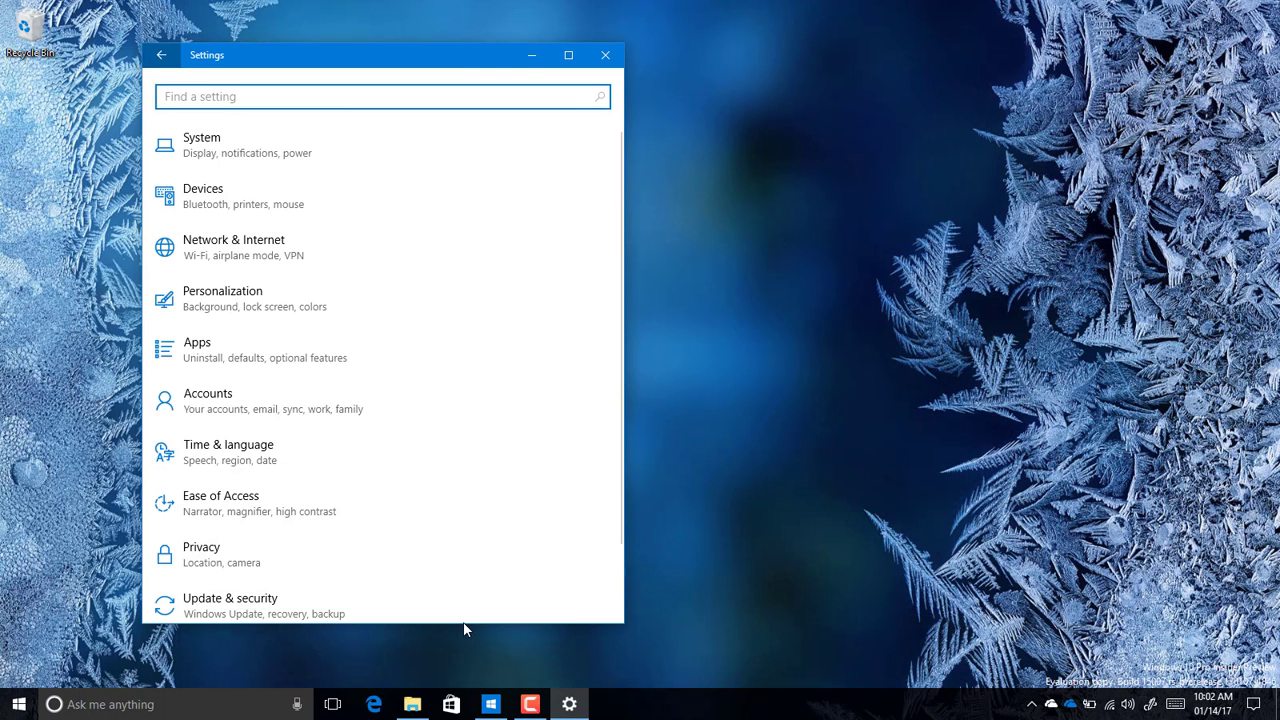
drag(466, 624, 456, 380)
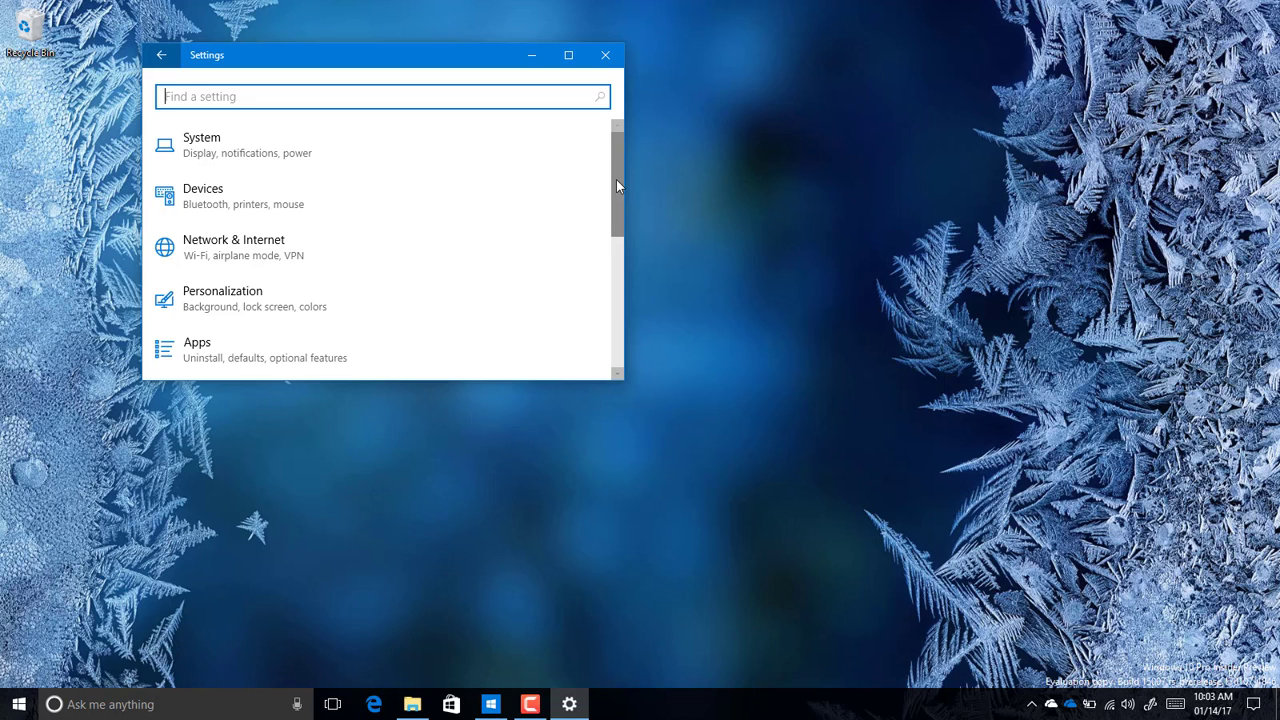
drag(619, 178, 603, 151)
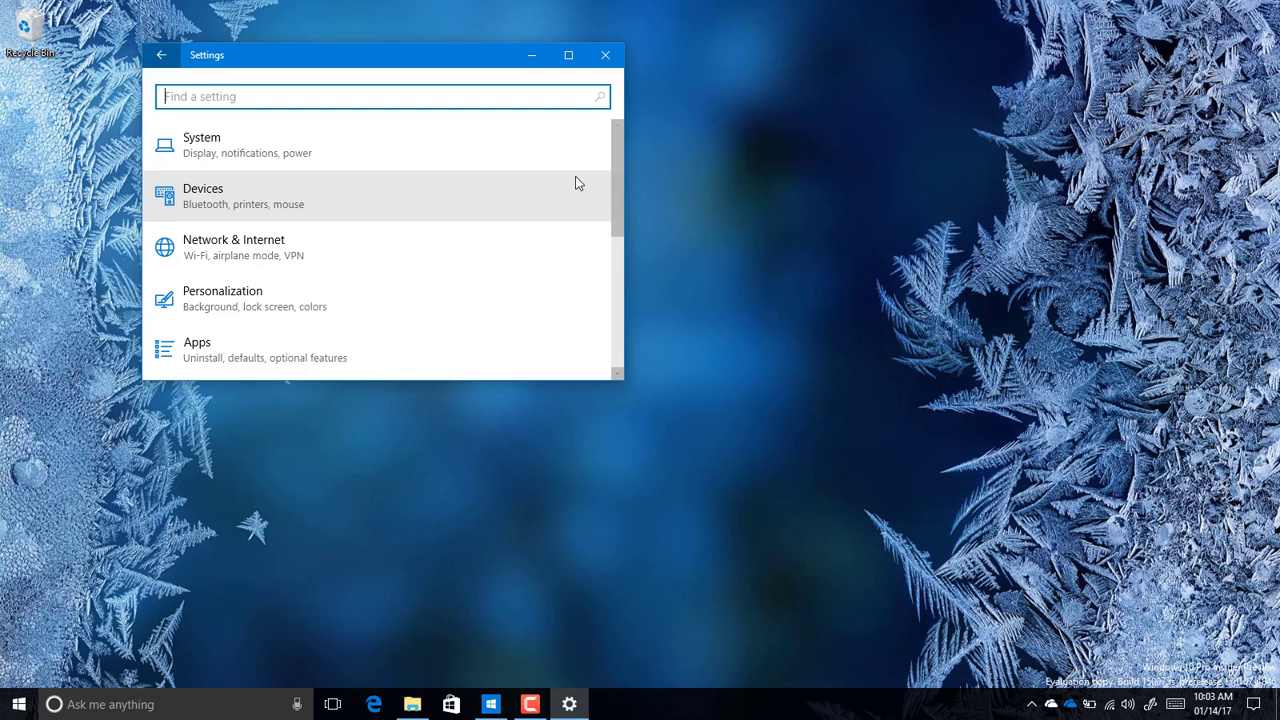
key(alt+F4)
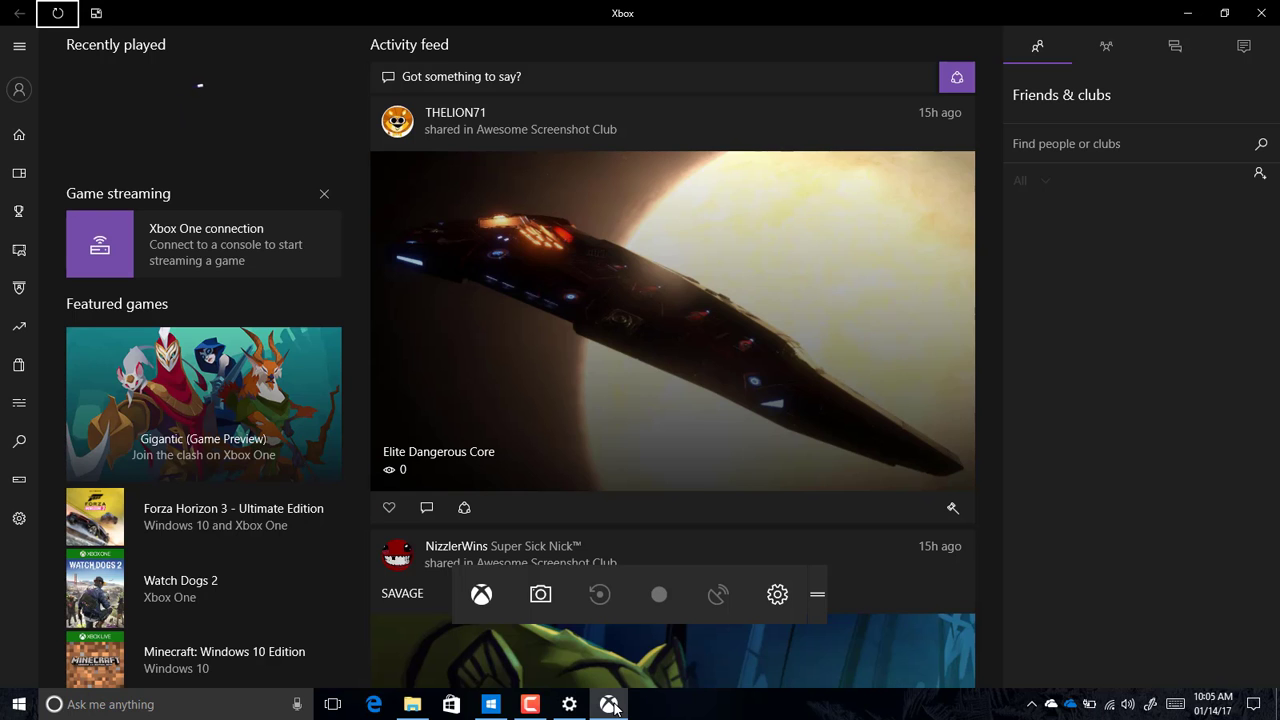
View the Game bar's General settings over the Xbox app, try its broadcast option, and return to the desktop
click(776, 597)
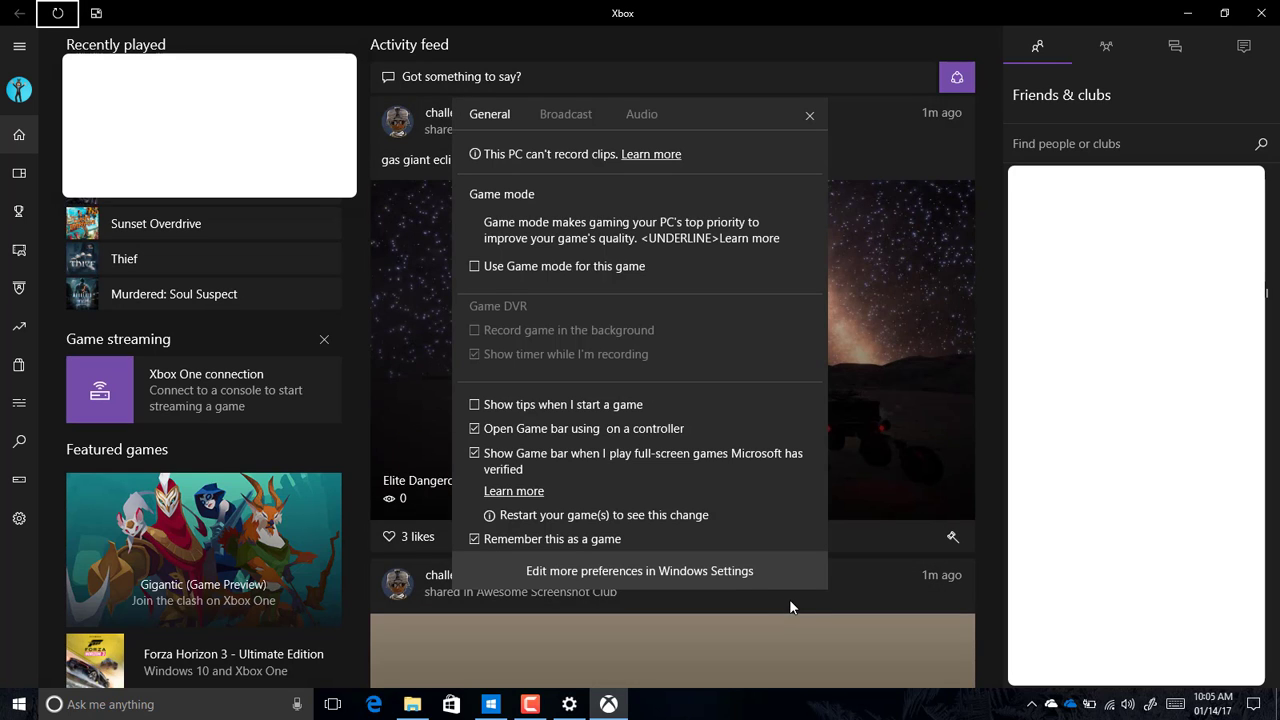
click(790, 601)
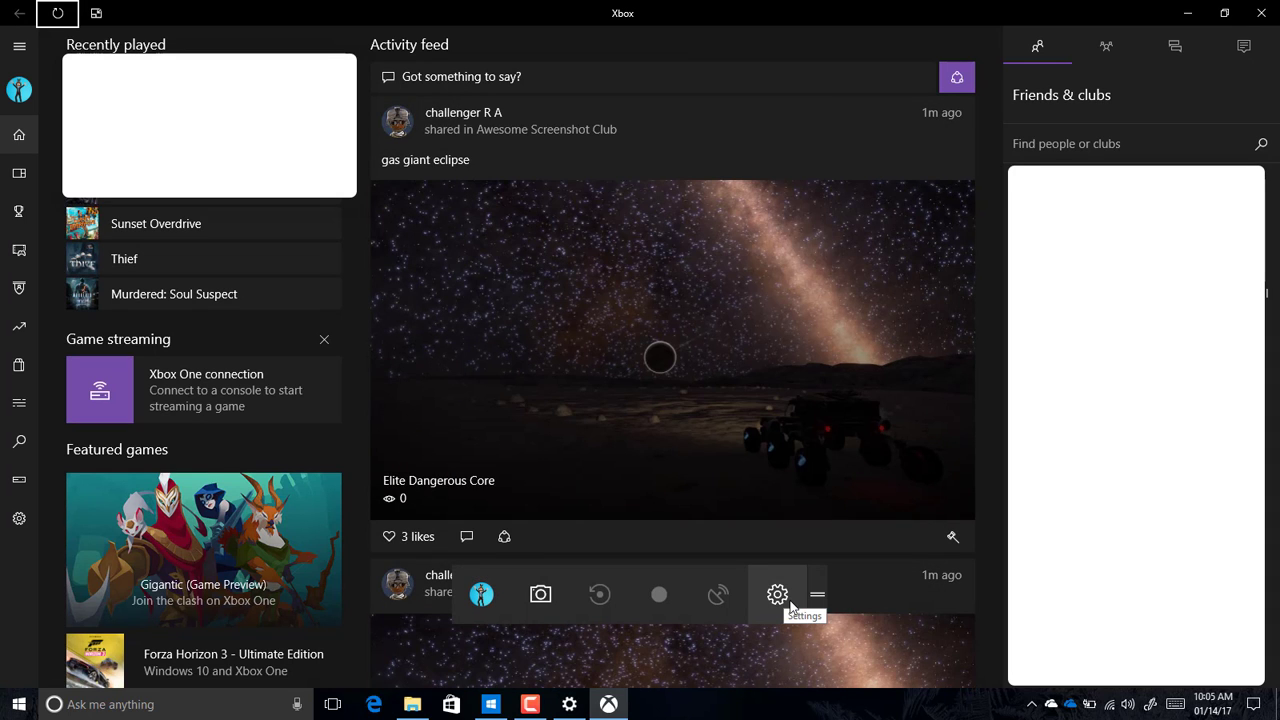
click(721, 595)
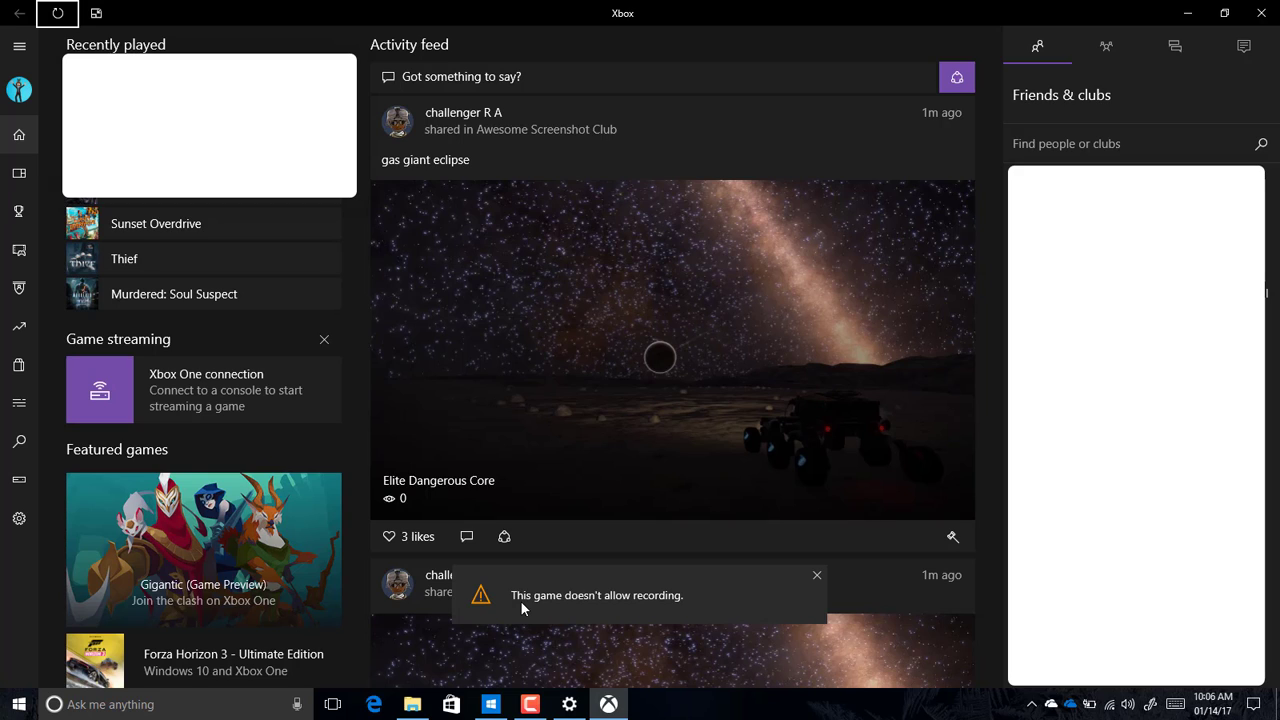
key(super+d)
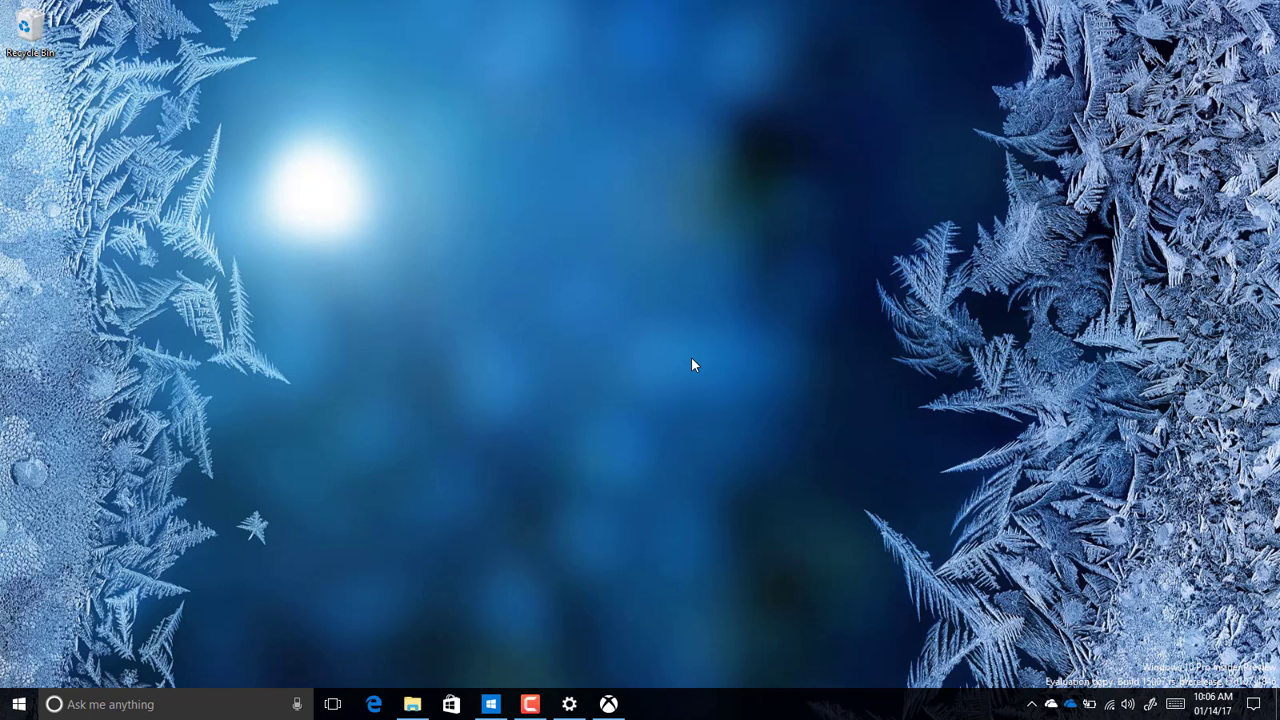